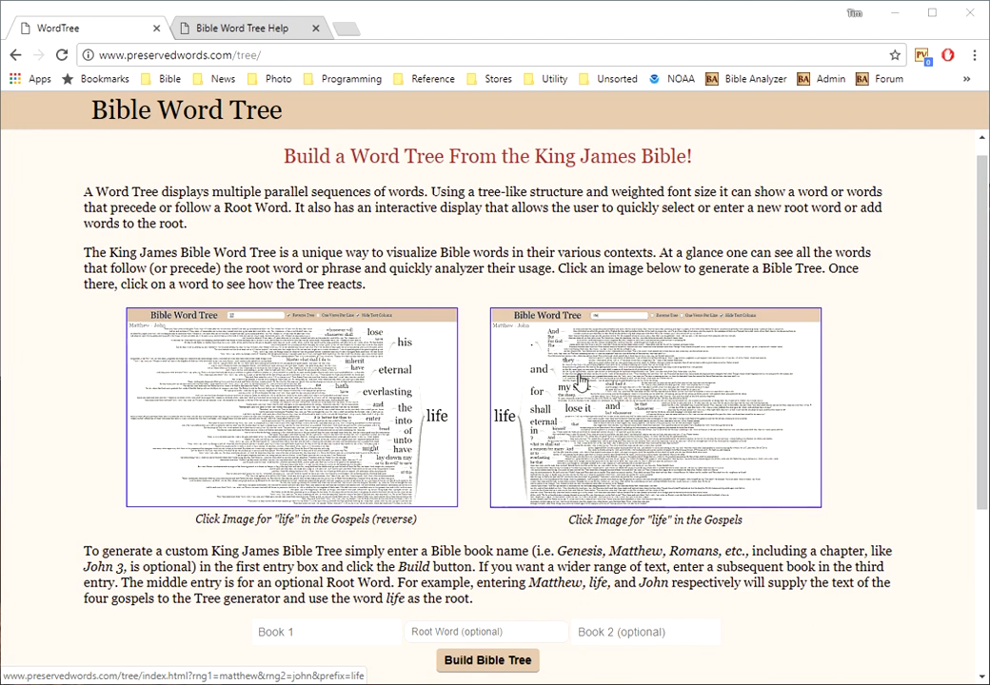
Build a Bible word tree covering Matthew through John with "life" as the root word
left_click(347, 634)
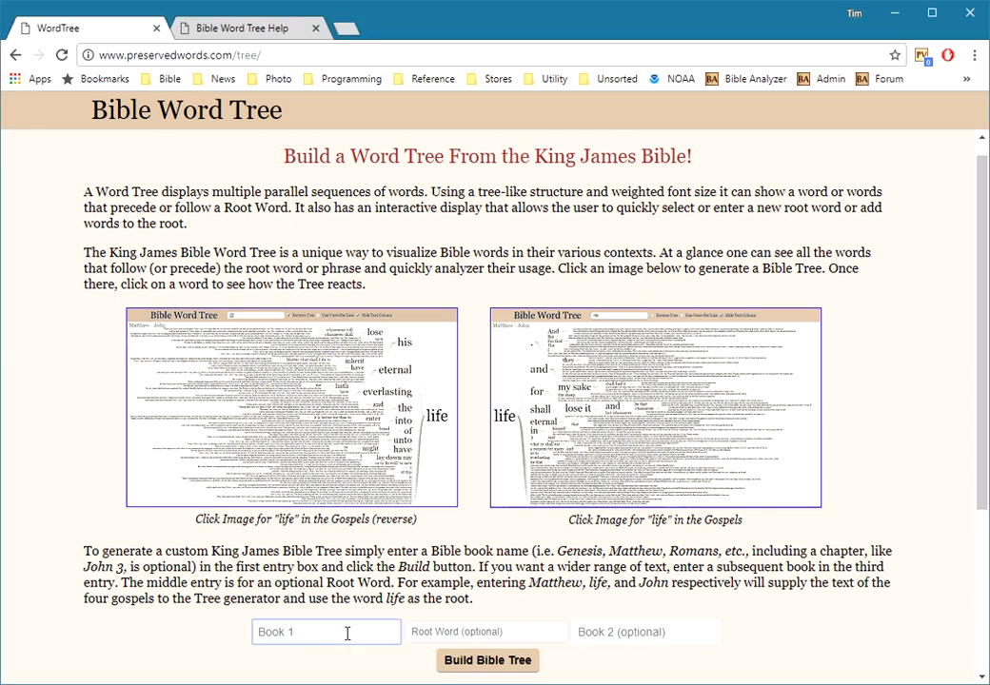
type("M")
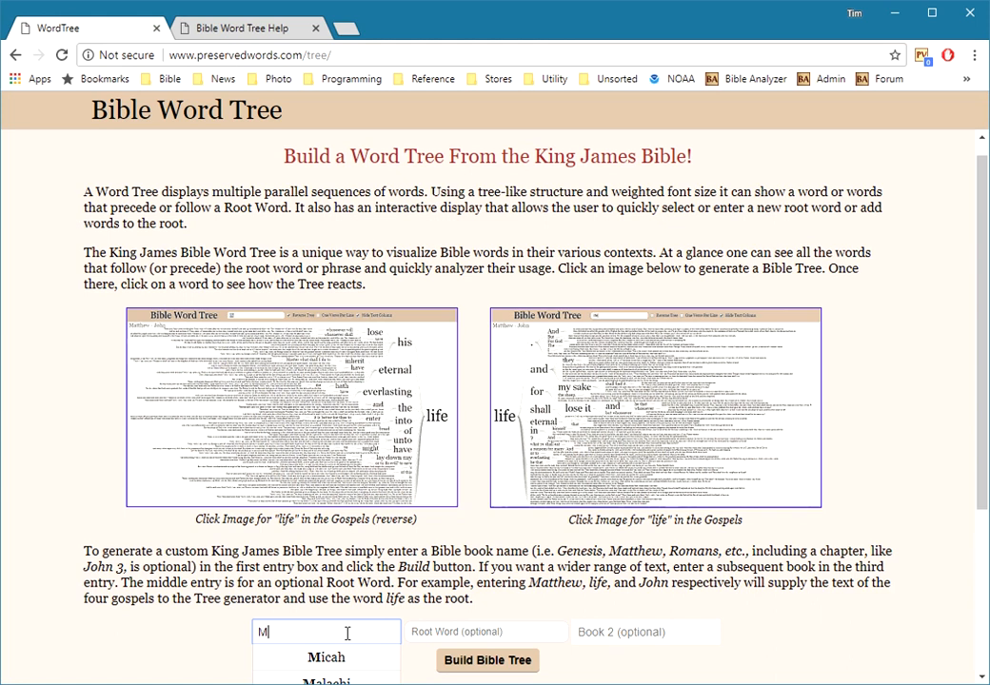
scroll(347, 633, "down", 3)
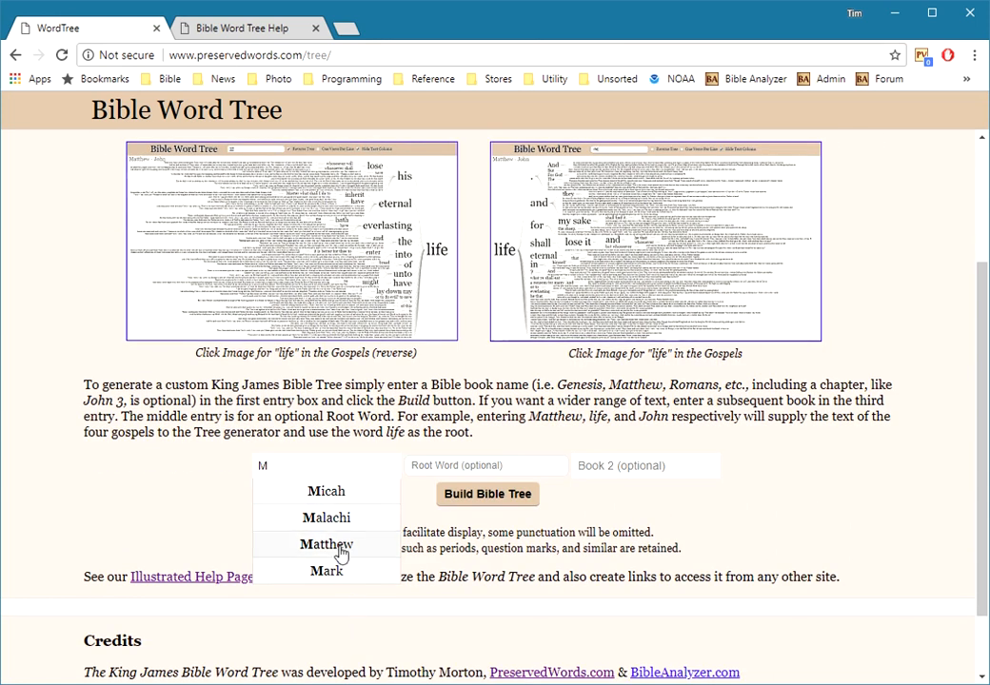
left_click(341, 553)
left_click(622, 466)
type("J")
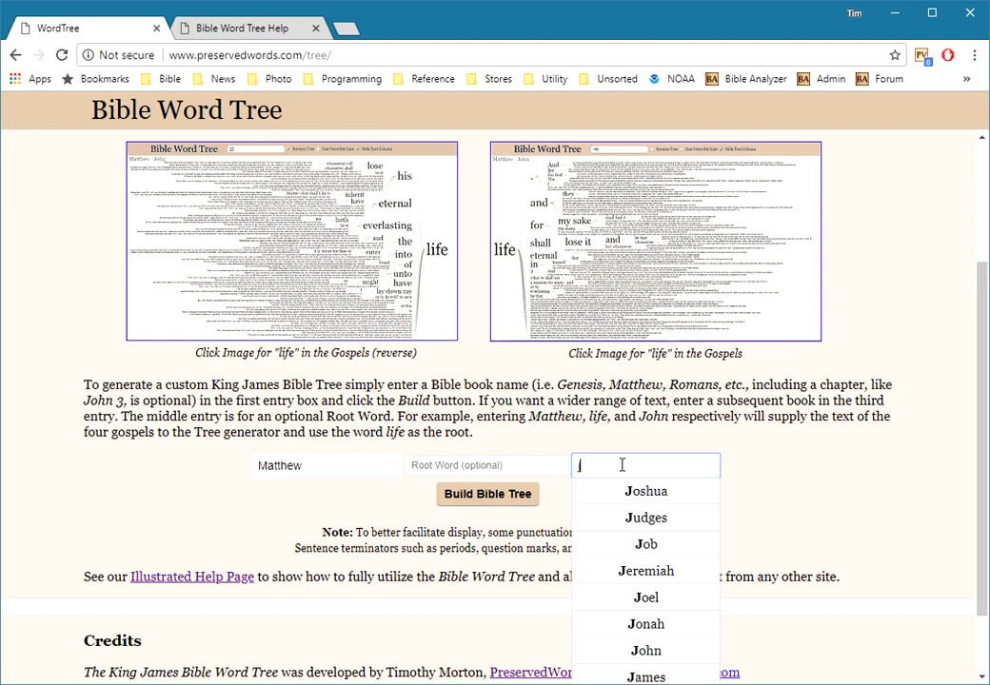
left_click(655, 651)
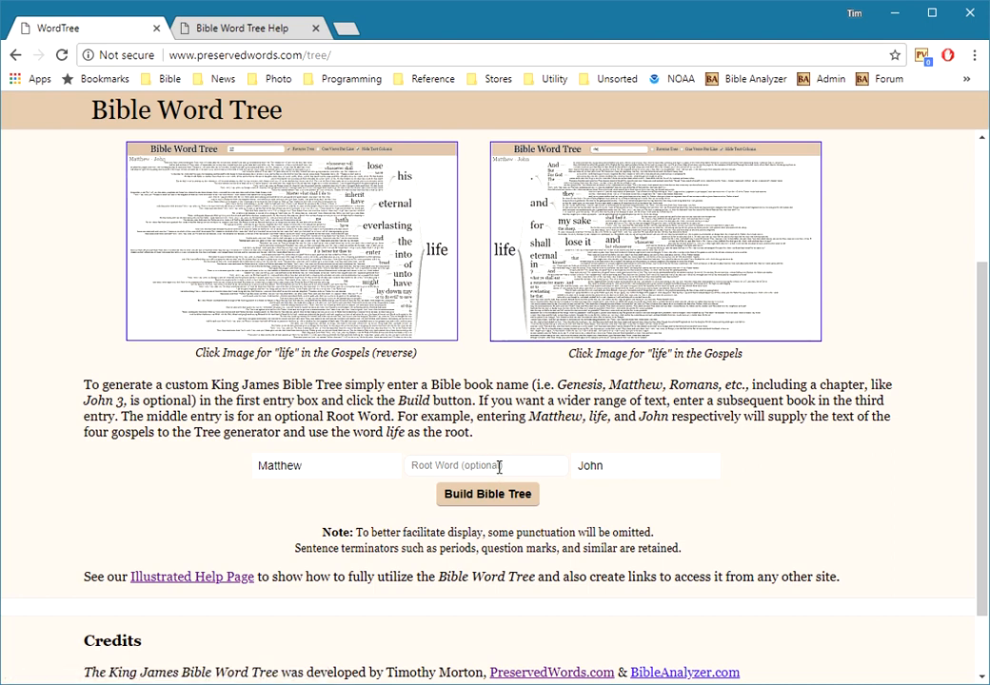
type("life")
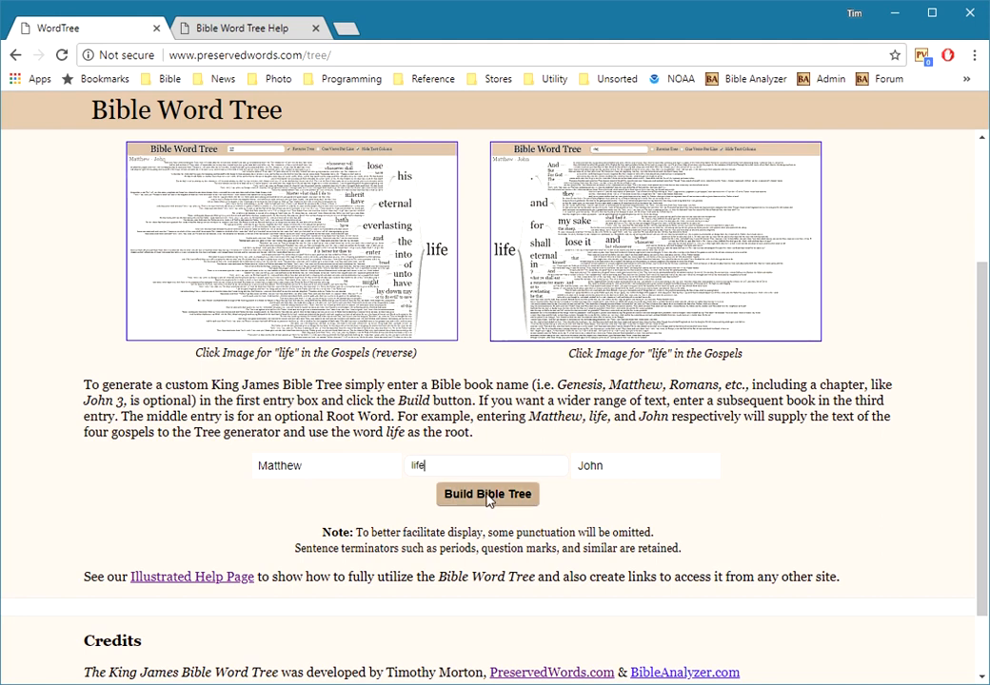
left_click(488, 499)
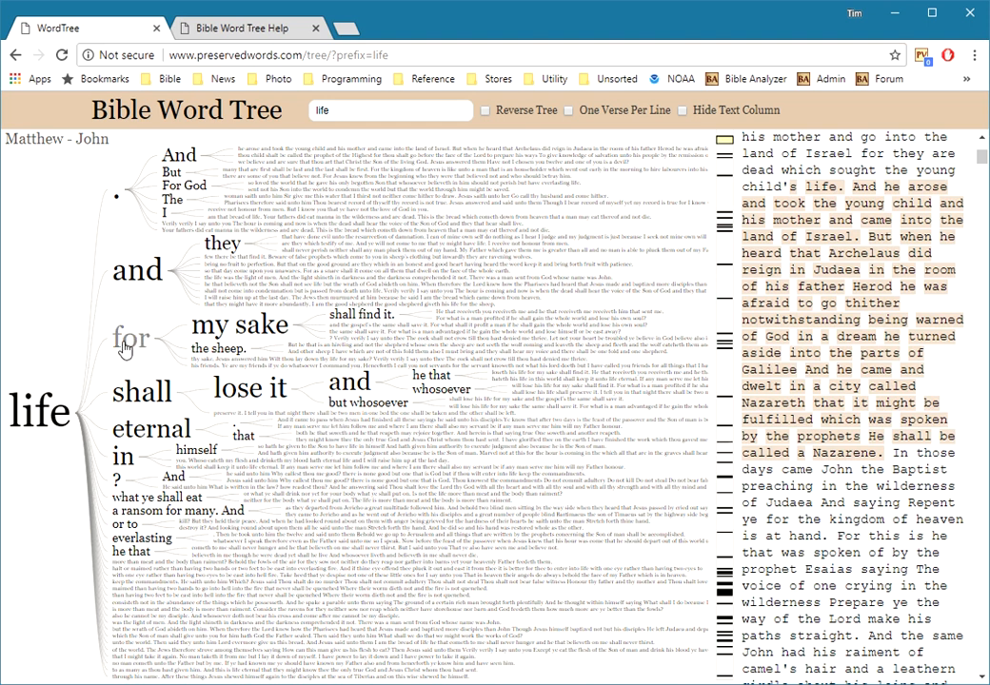
View the "life for my sake" branch of the tree and return to the "life" root
left_click(238, 328)
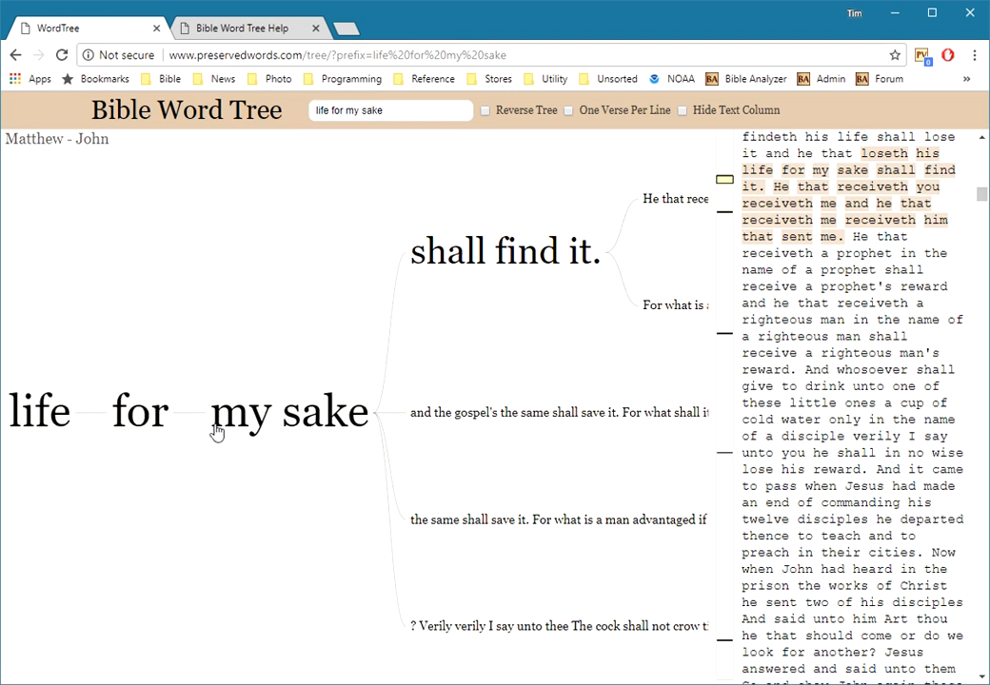
left_click(41, 420)
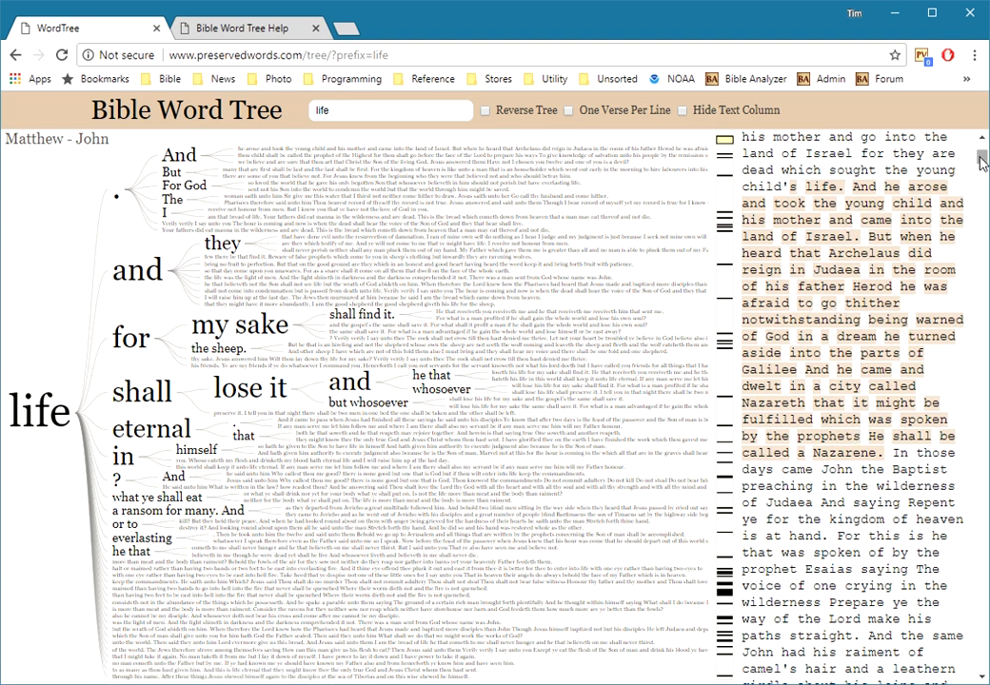
Find a marked occurrence of "life" farther along in the Bible text, and check the tree with the text column hidden before restoring it
left_click_drag(983, 159, 982, 238)
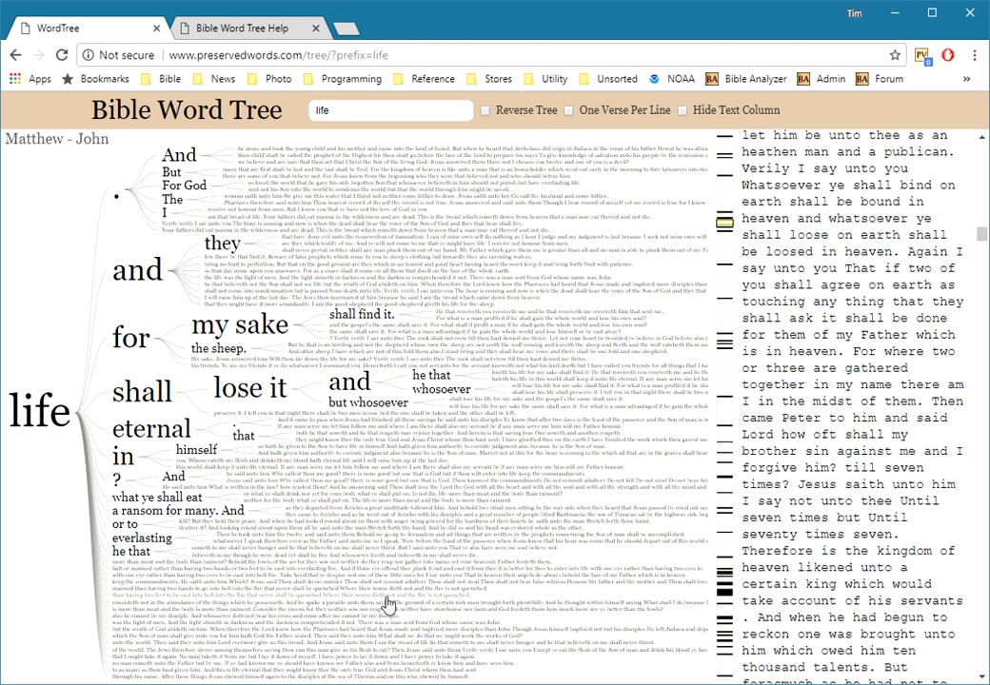
left_click(725, 230)
left_click(725, 226)
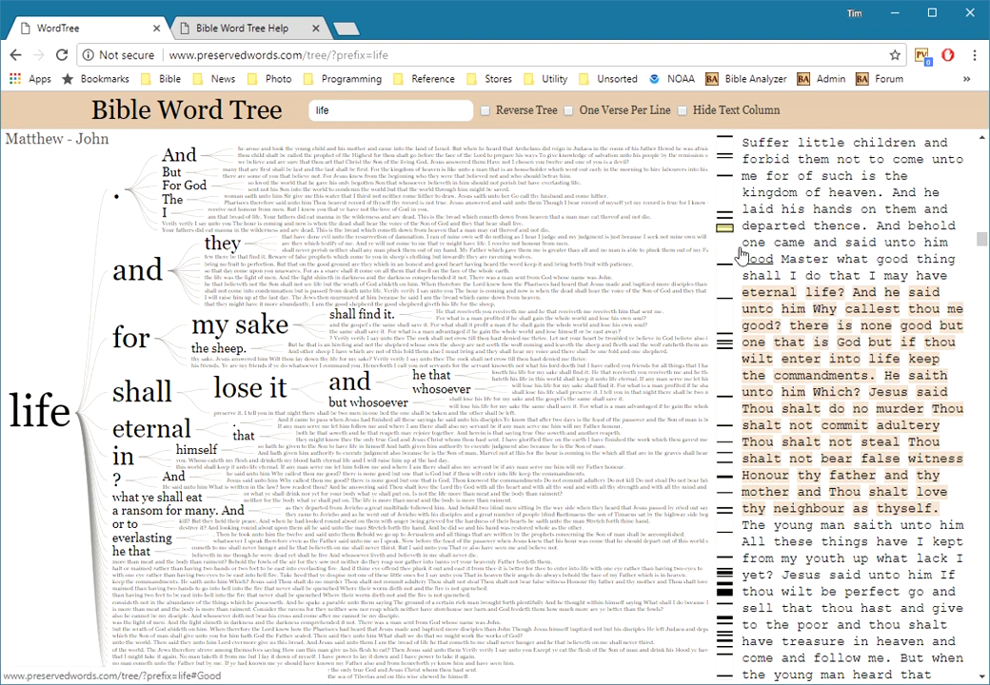
left_click(682, 112)
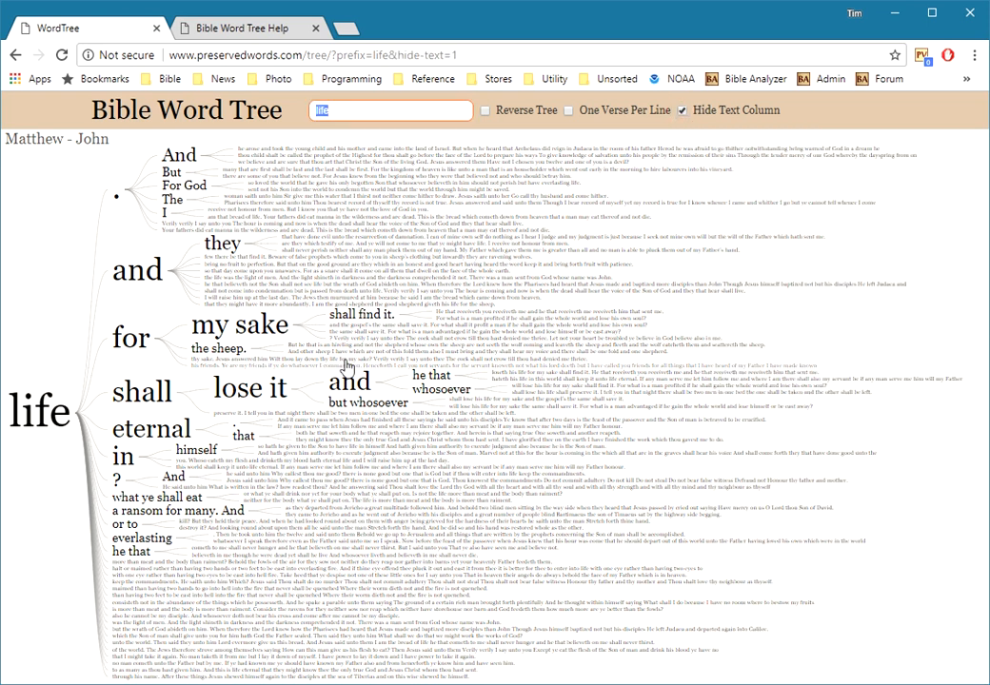
left_click(682, 111)
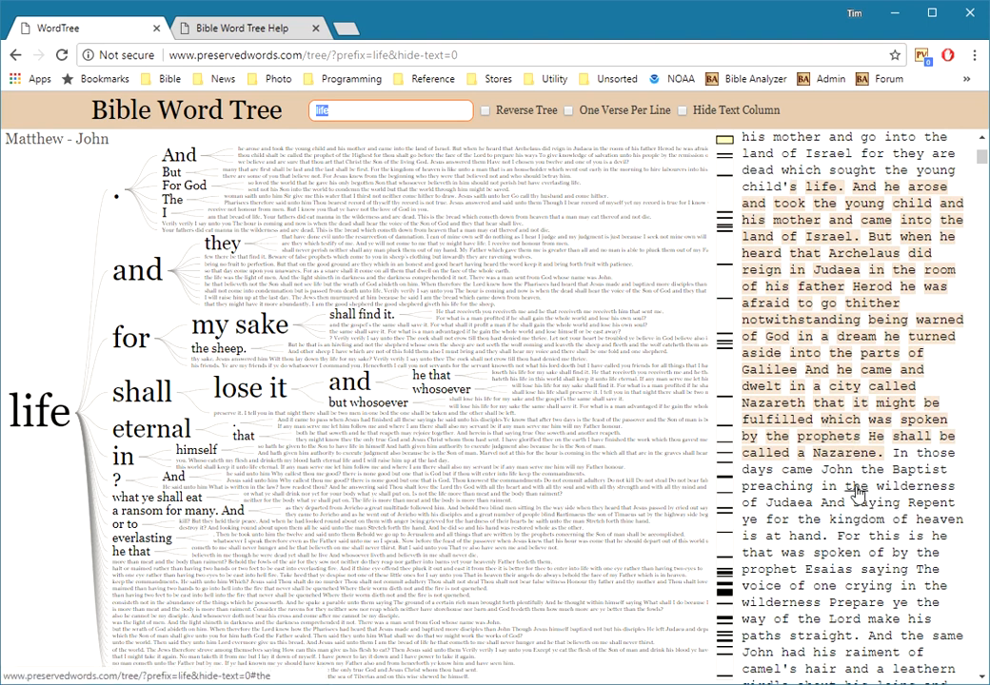
Rebuild the tree from words in the Bible text, first from "Nazarene" and finally from "Jerusalem"
left_click(844, 455)
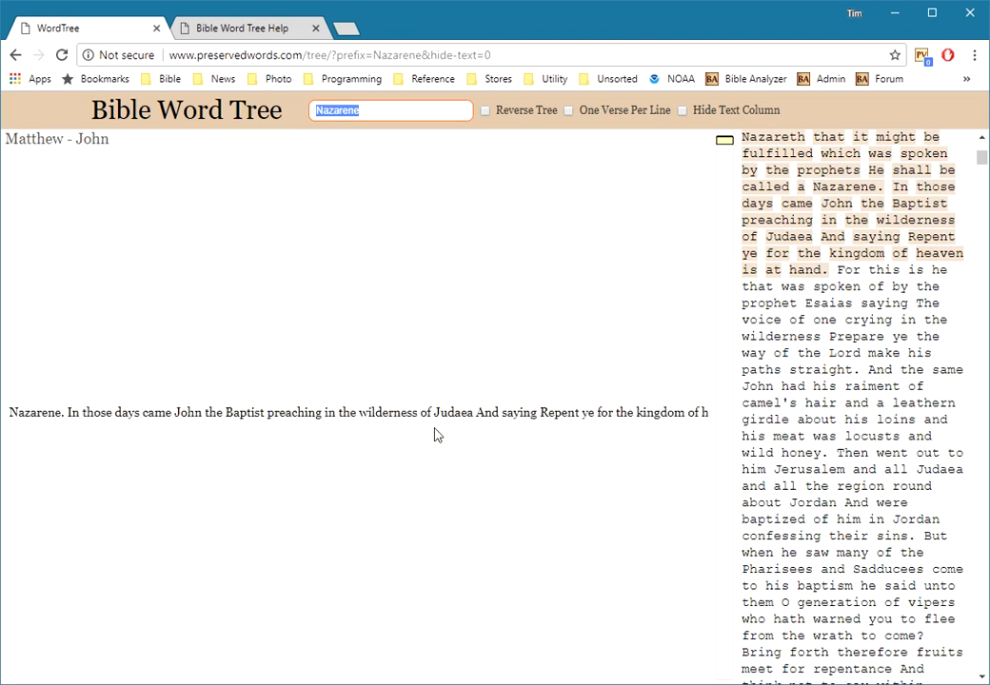
left_click(810, 470)
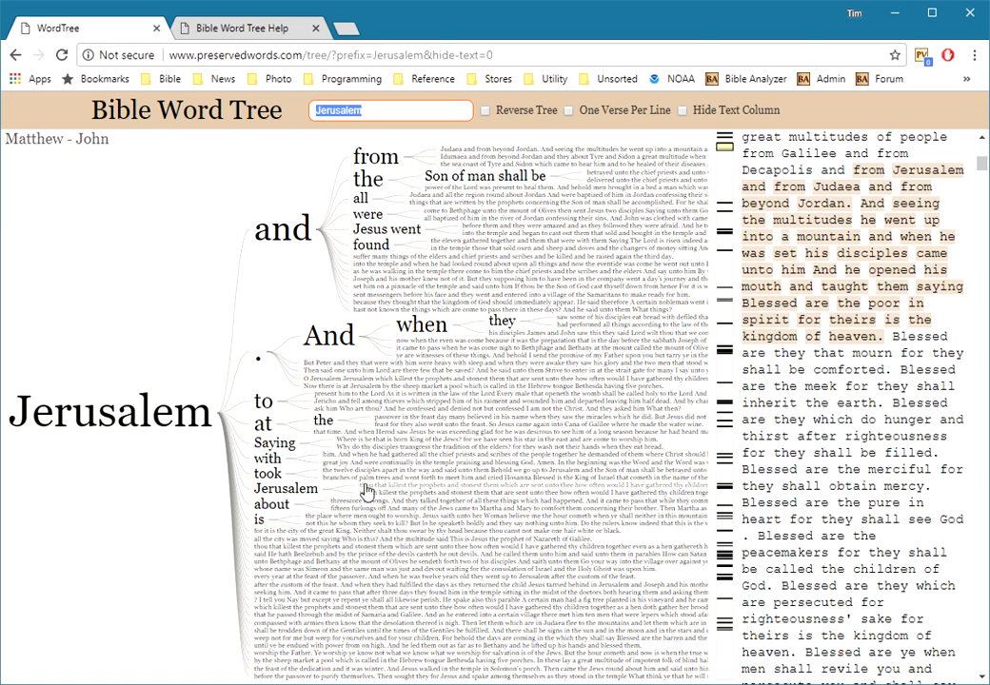
View the "Jerusalem Saying" and "Jerusalem Jerusalem" branches, returning to the "Jerusalem" root after each
left_click(268, 443)
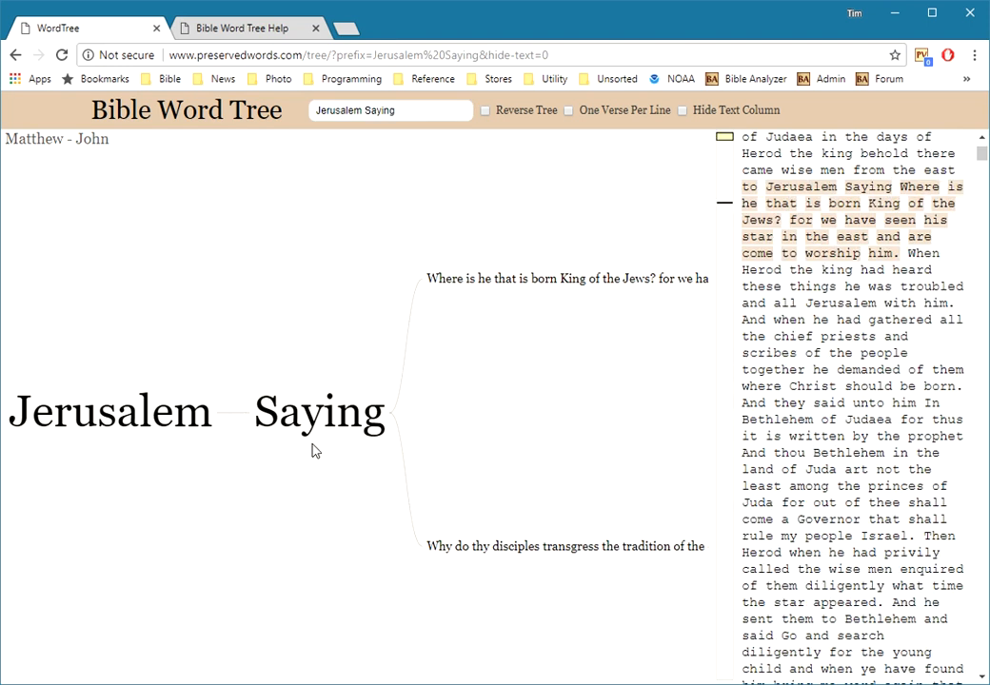
left_click(143, 432)
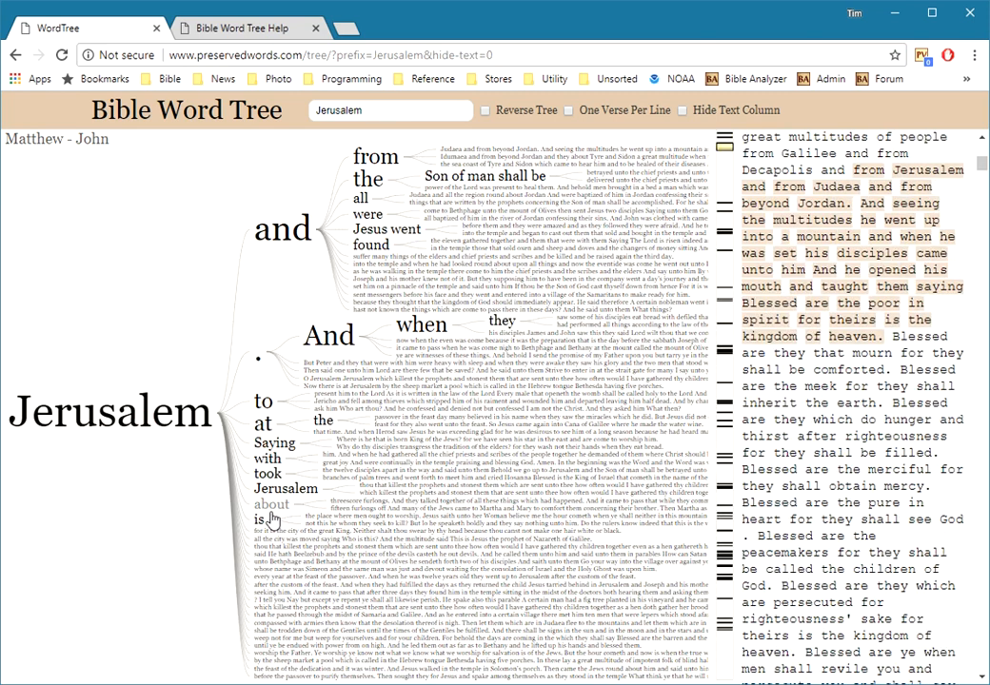
left_click(290, 488)
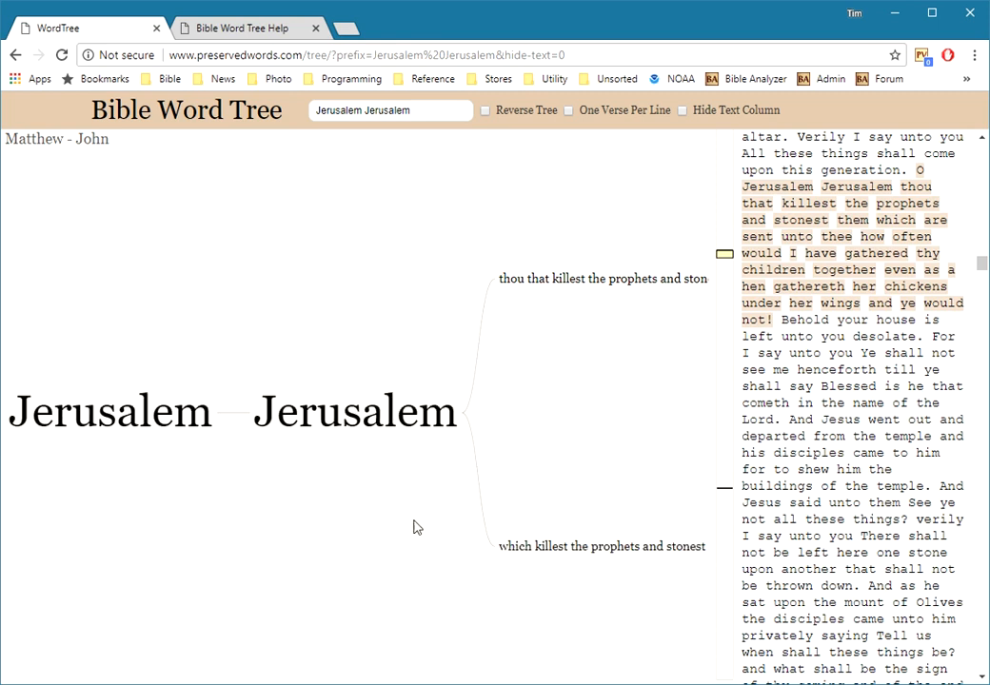
left_click(148, 420)
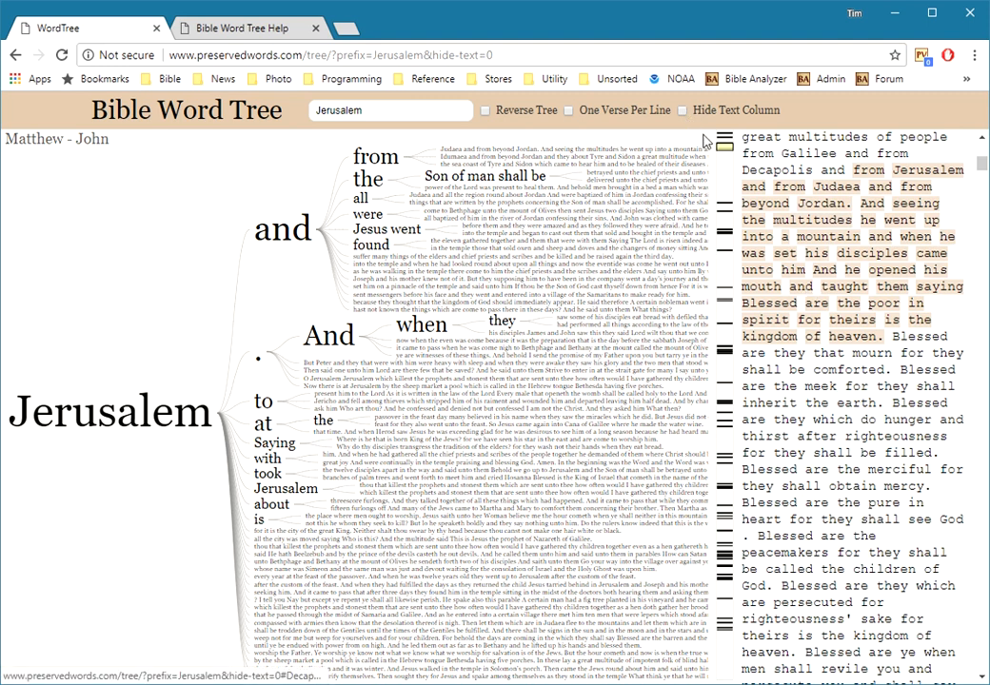
Hide the text column and reverse the tree to show the words preceding "Jerusalem"
left_click(683, 111)
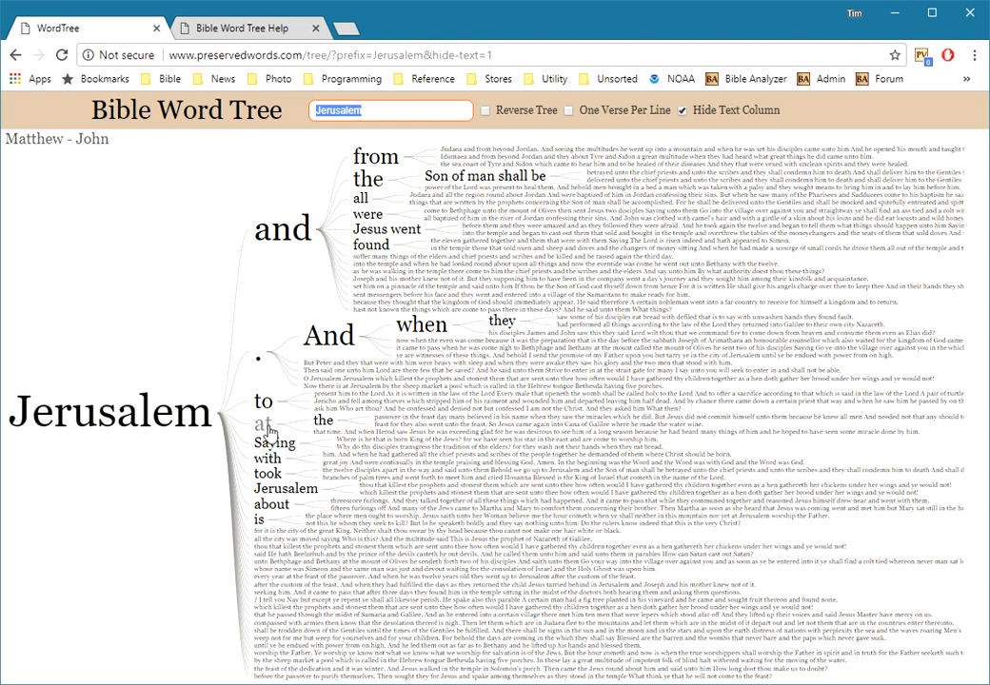
left_click(486, 111)
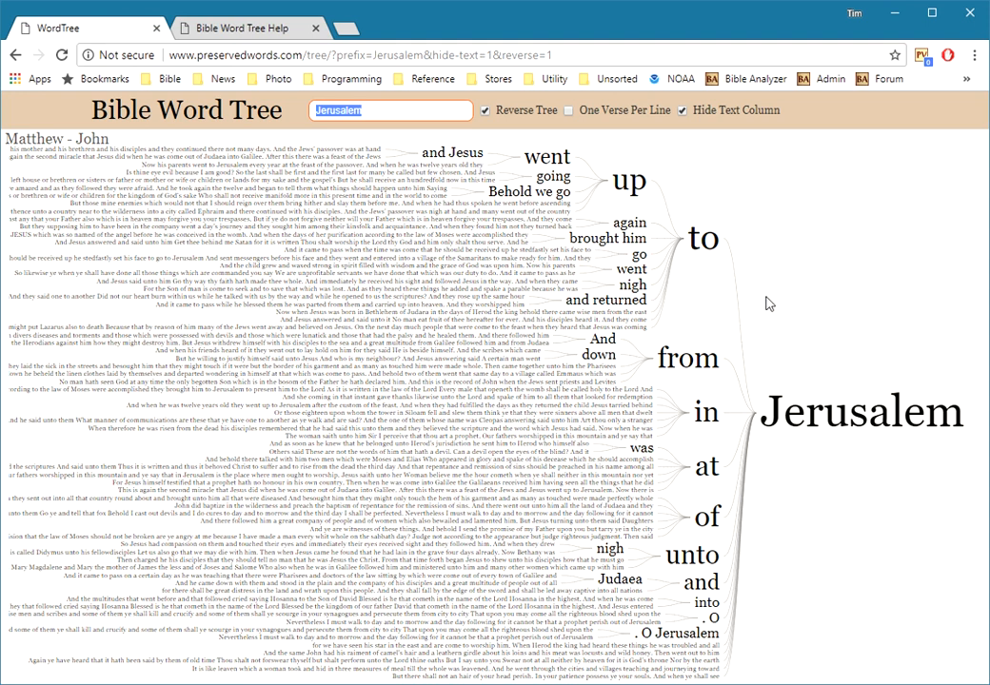
View the "went up to Jerusalem" and "from Jerusalem" branches in the reverse tree, returning to the "Jerusalem" root after each
left_click(547, 160)
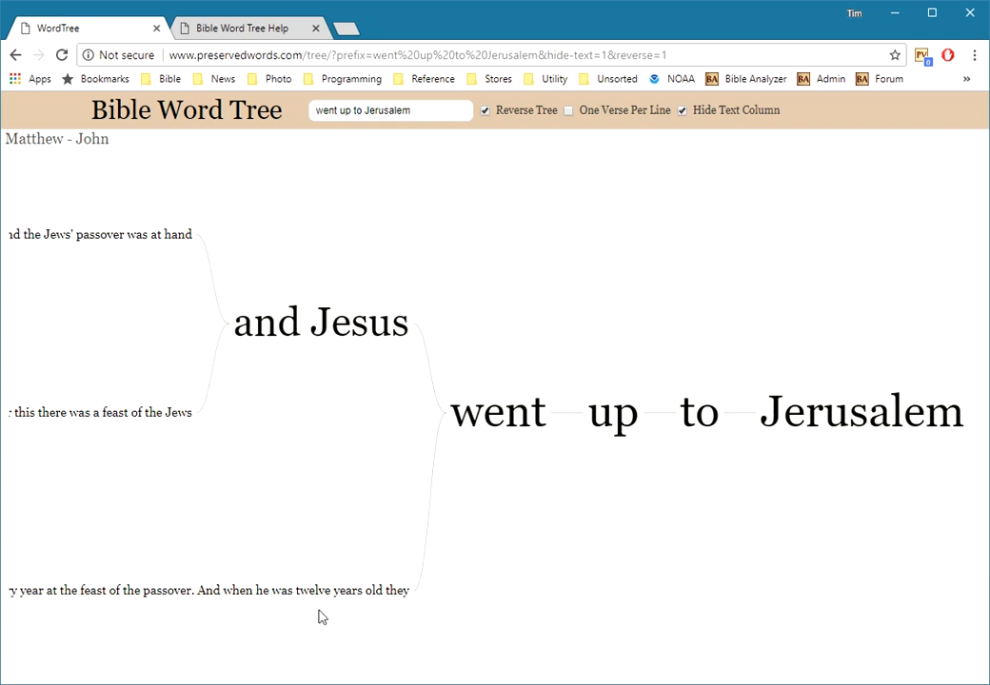
left_click(866, 425)
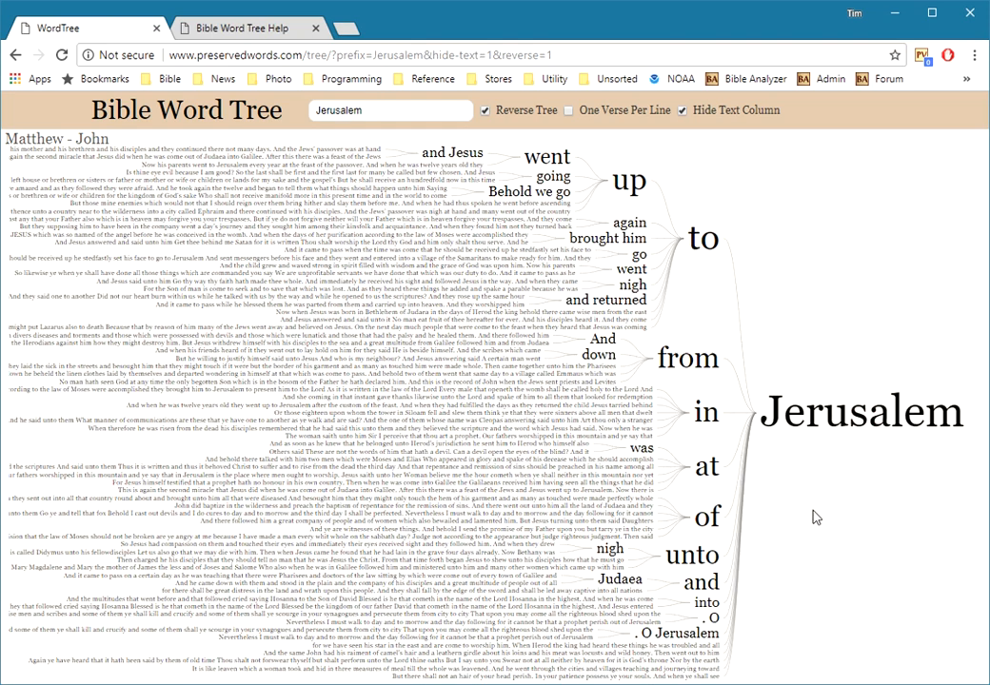
left_click(687, 360)
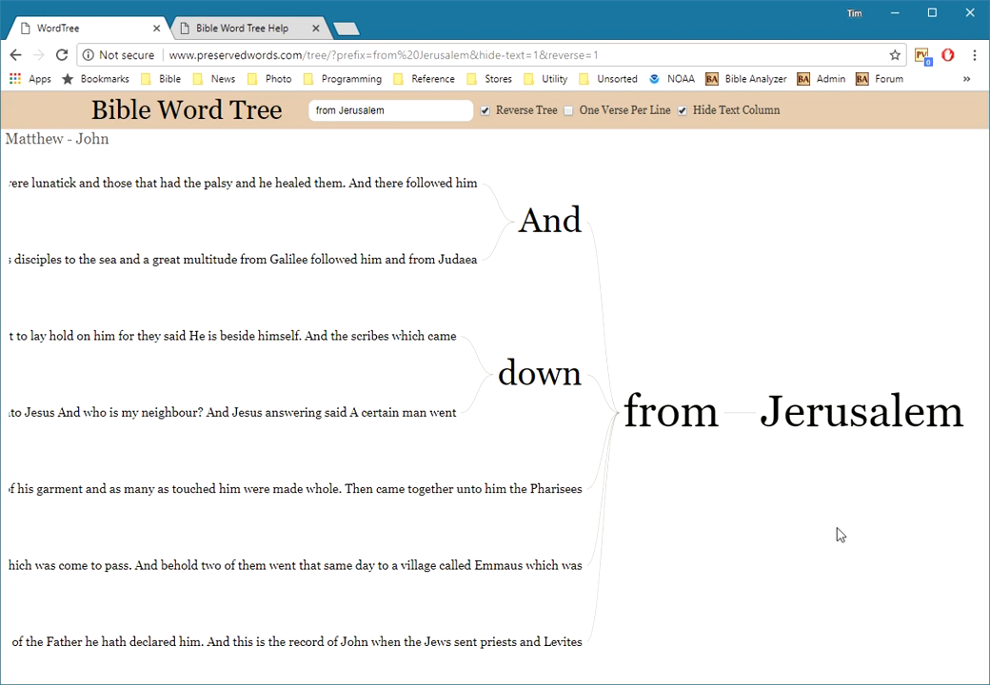
left_click(864, 419)
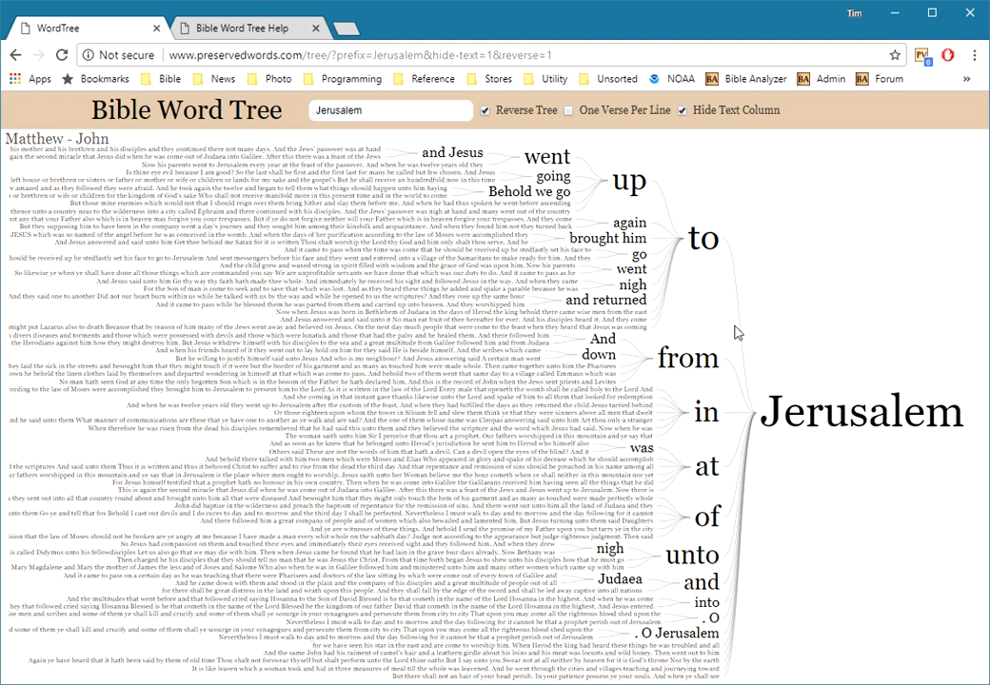
Make "Behold" the root word of the tree and switch off the reverse display
left_click(510, 194)
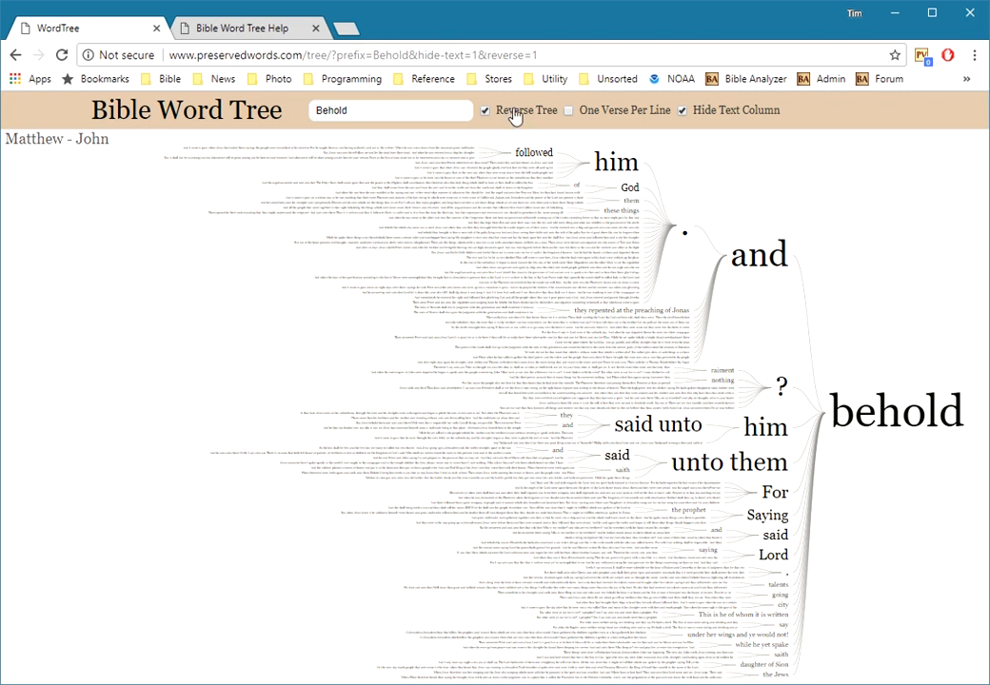
left_click(483, 113)
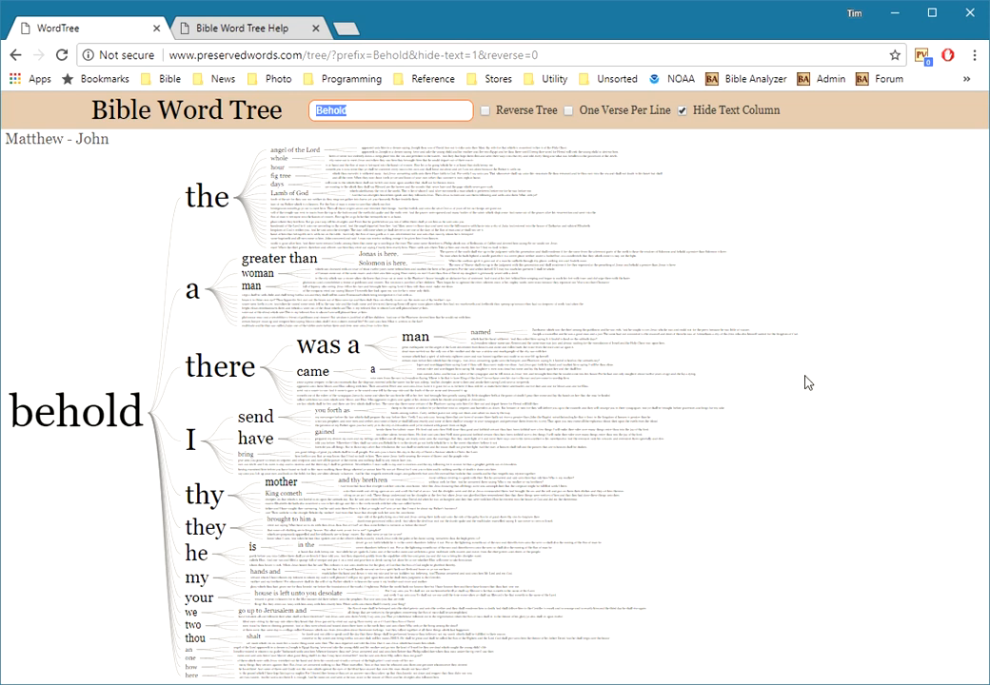
Set the root word to "life" and narrow the tree to the "life shall lose it" branch
left_click(371, 111)
double_click(369, 110)
type("life")
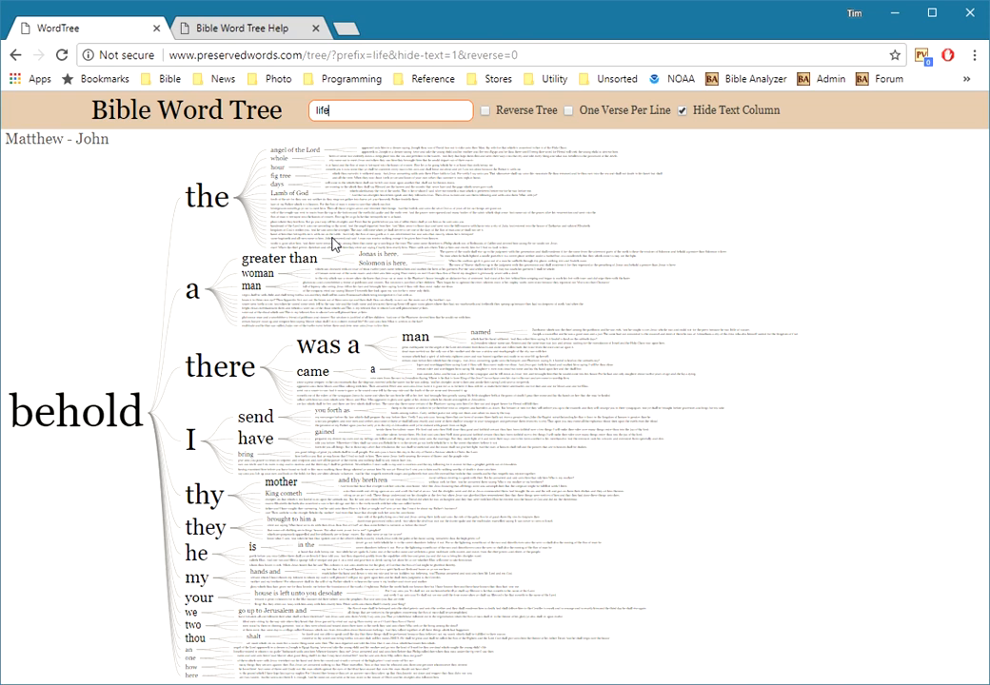
key("Return")
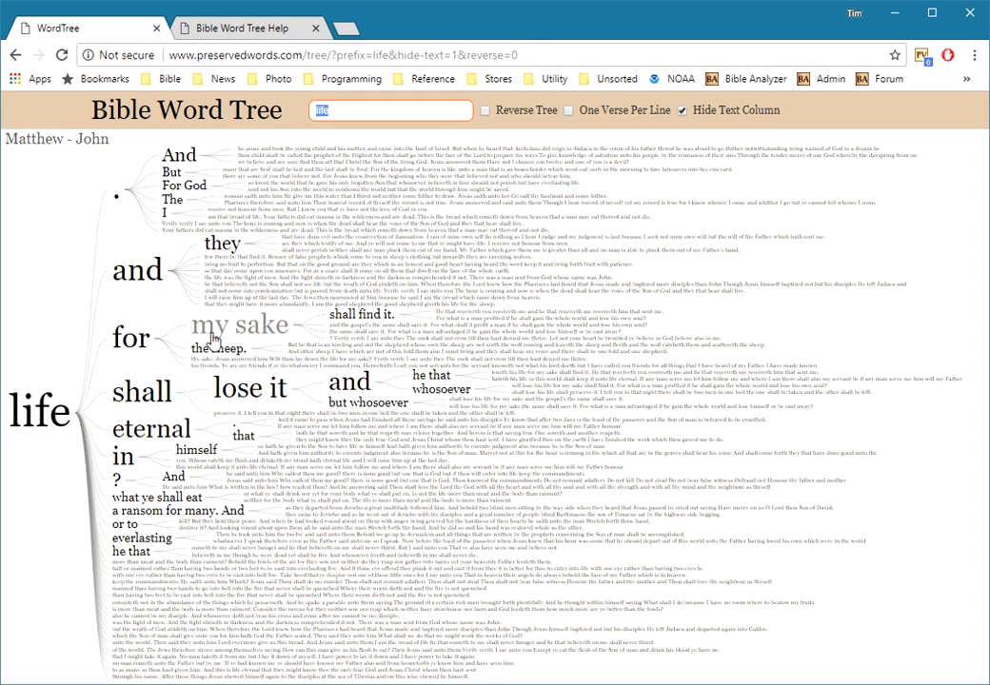
left_click(253, 388)
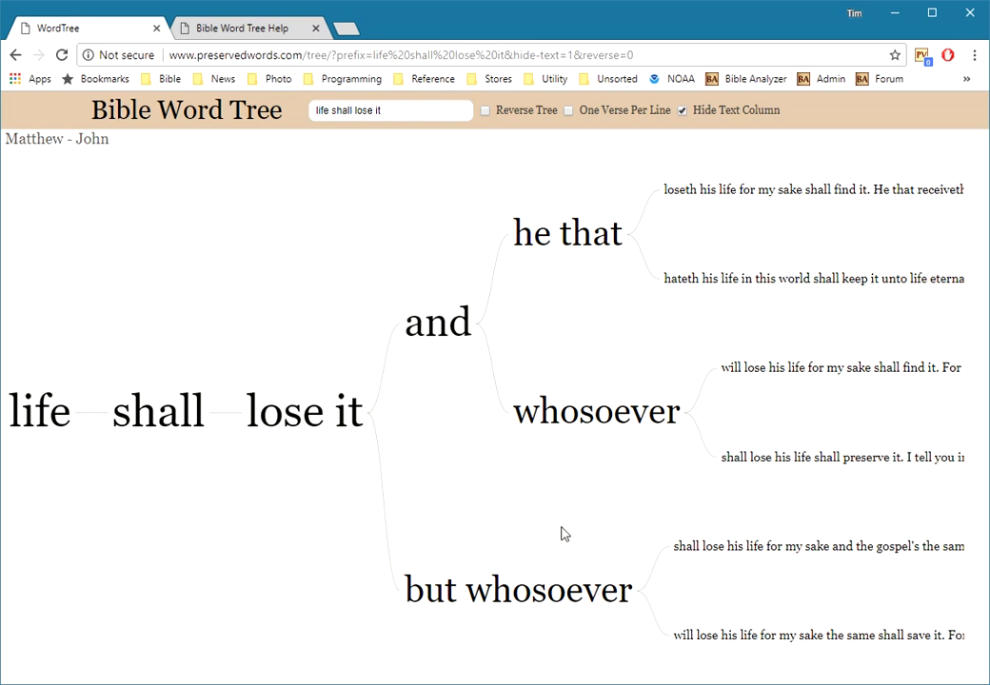
Return to the word tree start page and enter 1 Corinthians 13 as the first book for a new tree
left_click(184, 116)
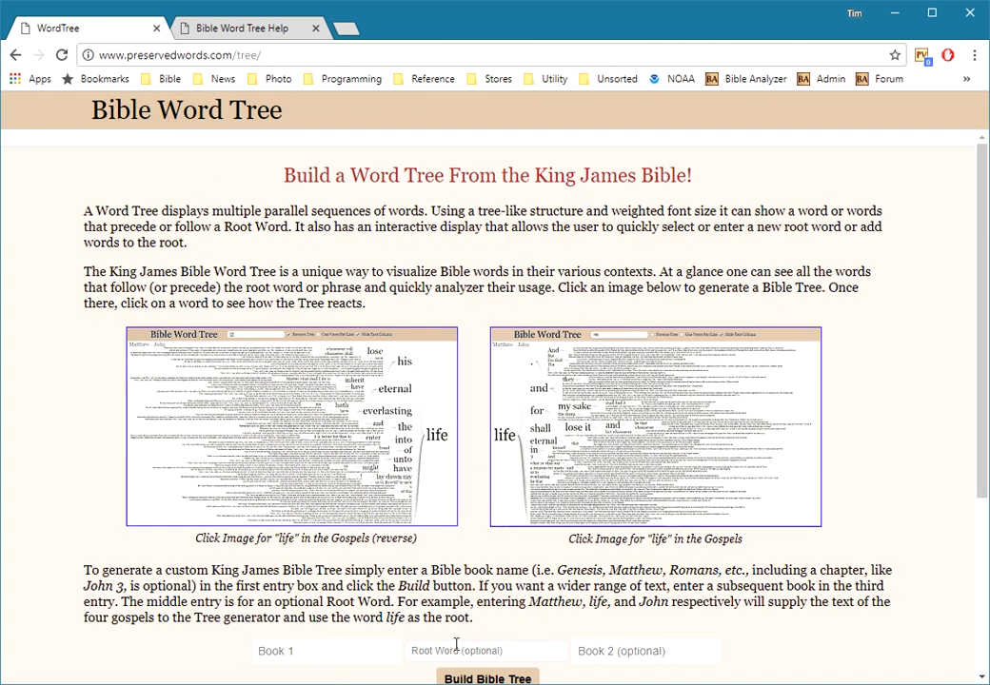
scroll(980, 369, "down", 3)
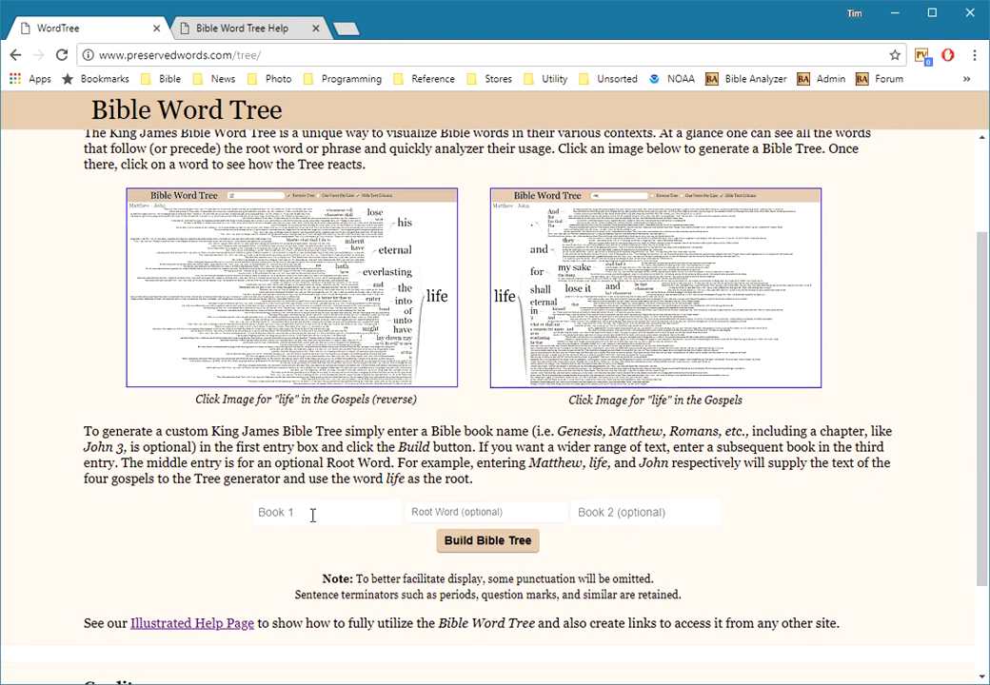
left_click(347, 515)
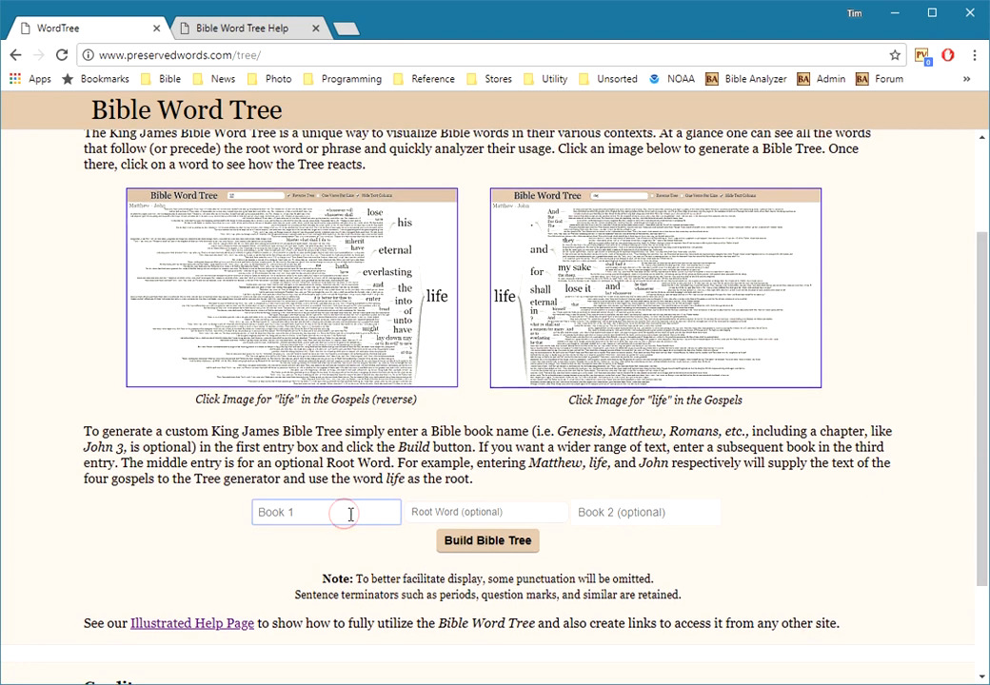
type("1")
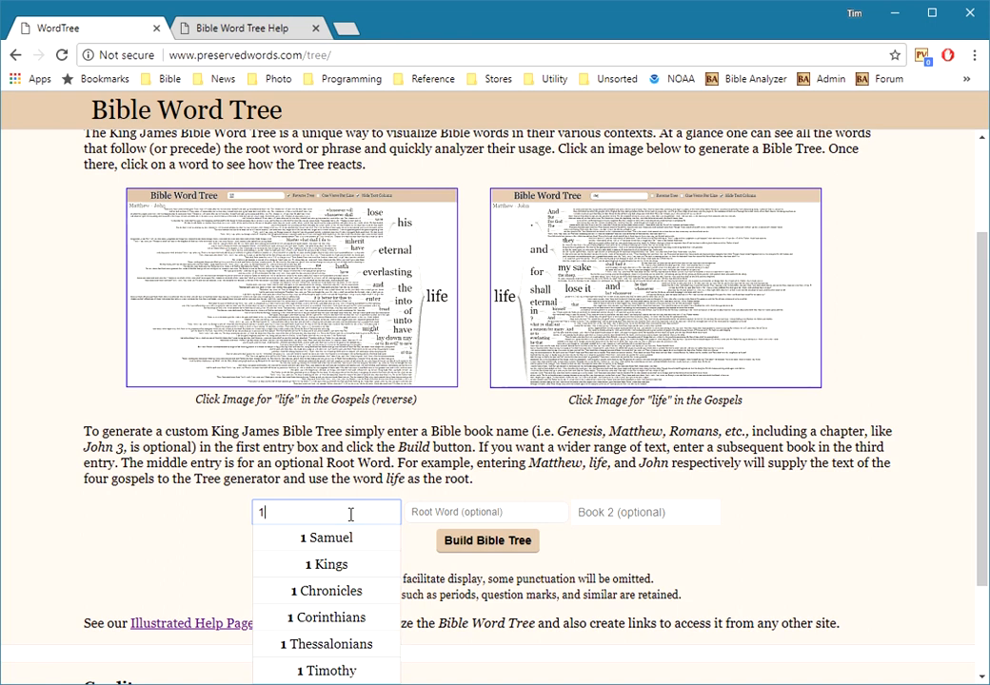
left_click(354, 625)
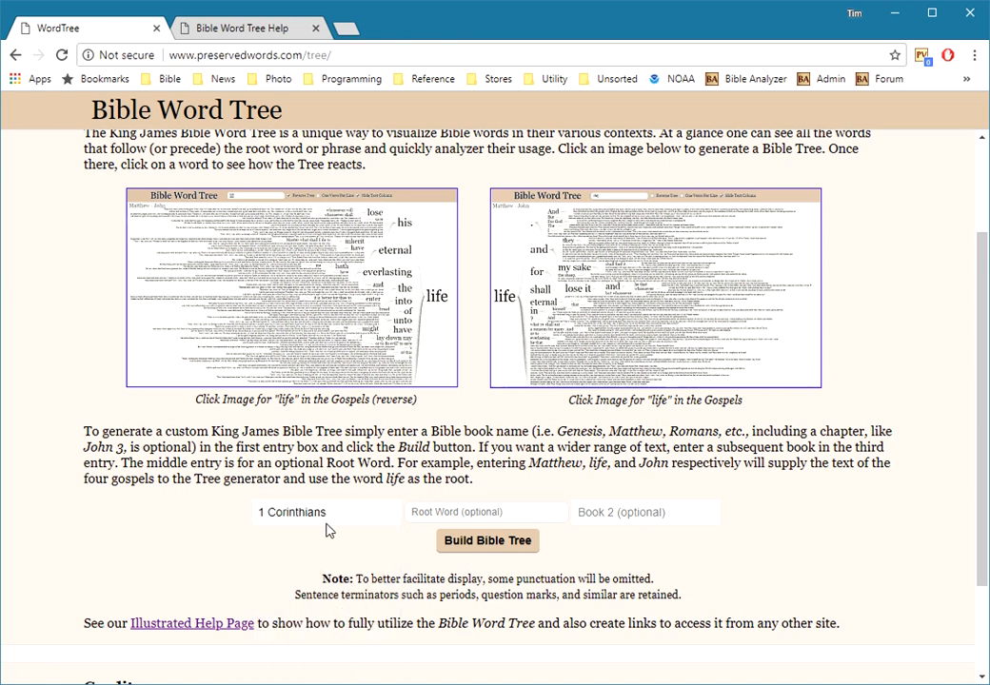
left_click(360, 519)
Build the Bible tree with "charity" as the root word and hide its text column
left_click(460, 519)
type("charity")
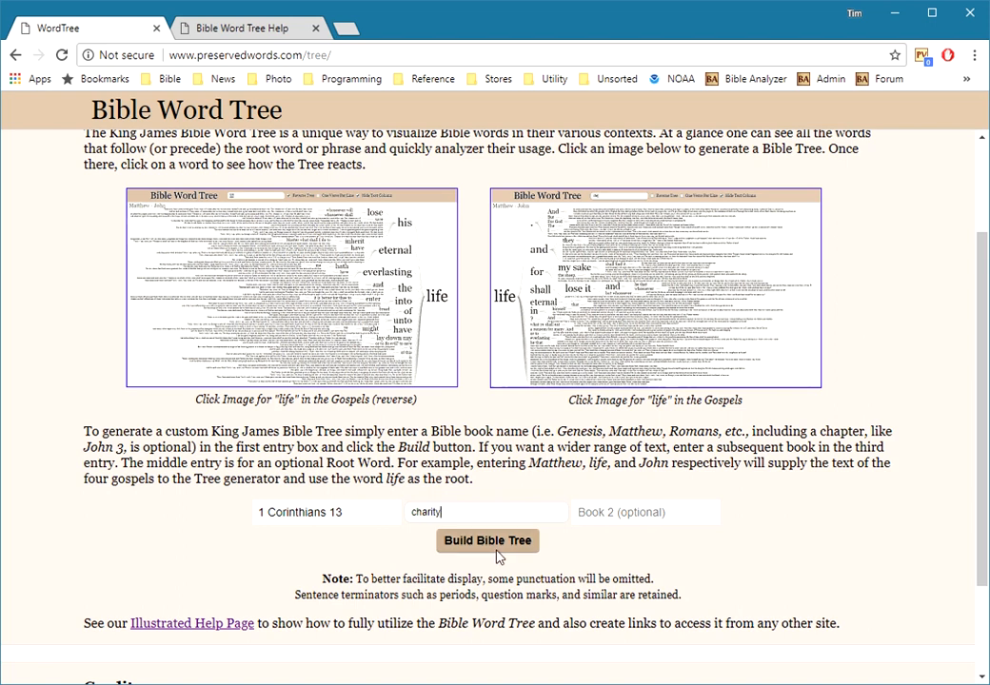
left_click(499, 551)
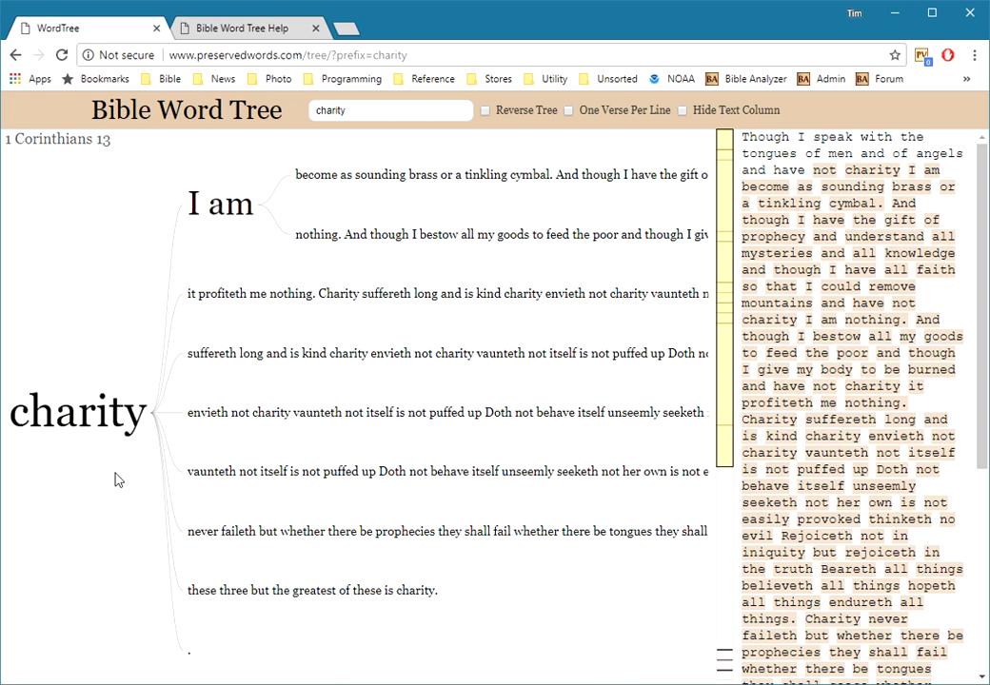
left_click(684, 111)
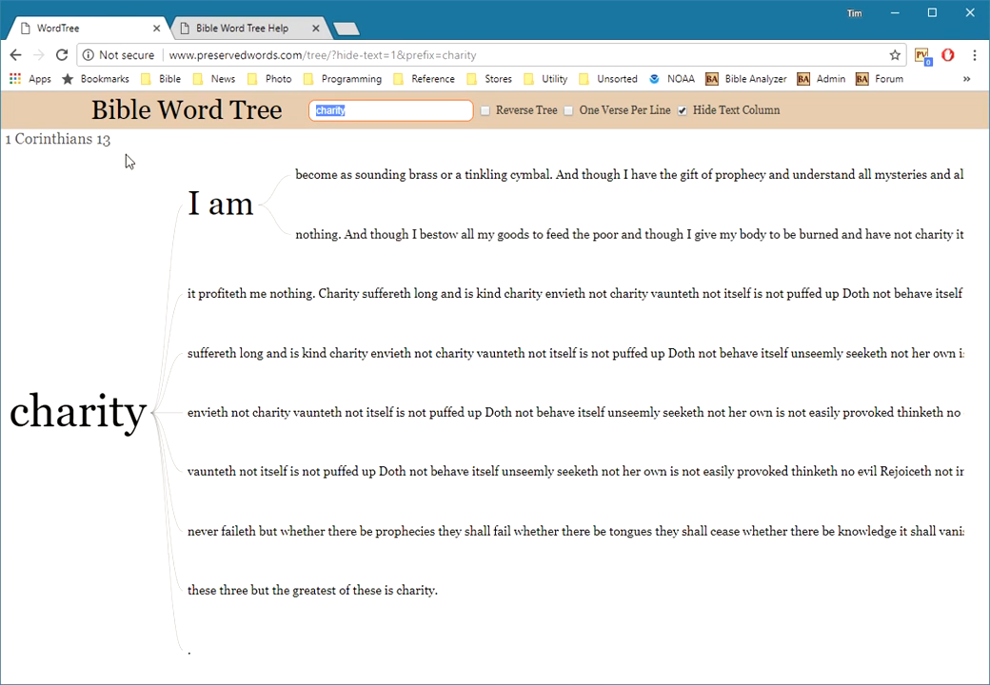
View the sample reverse tree for "life" in the Gospels from the start page, and return to that page
left_click(173, 114)
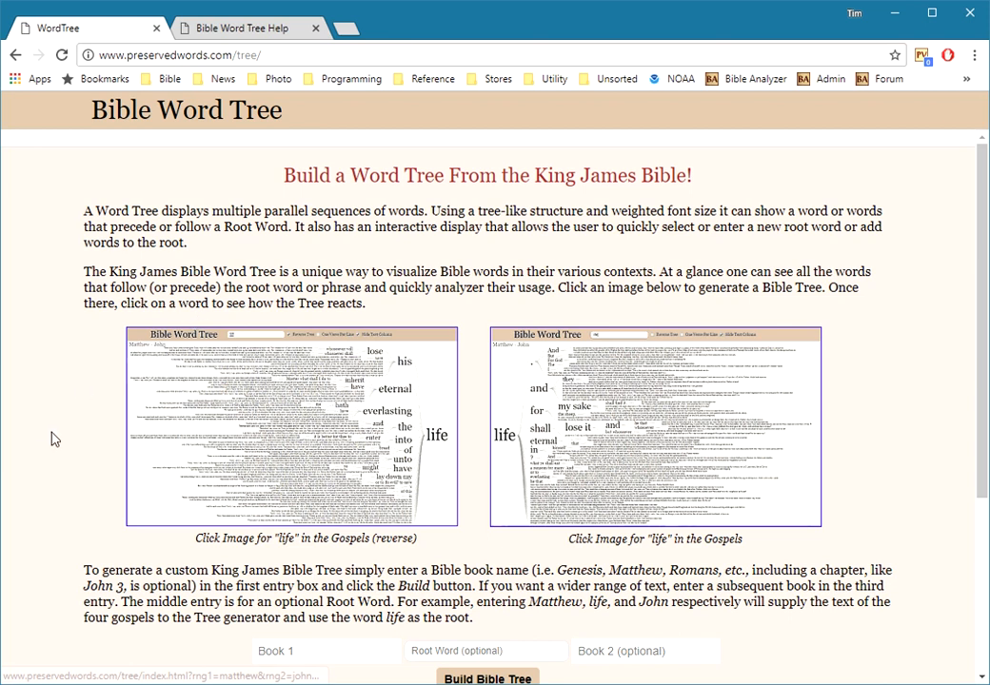
left_click(190, 433)
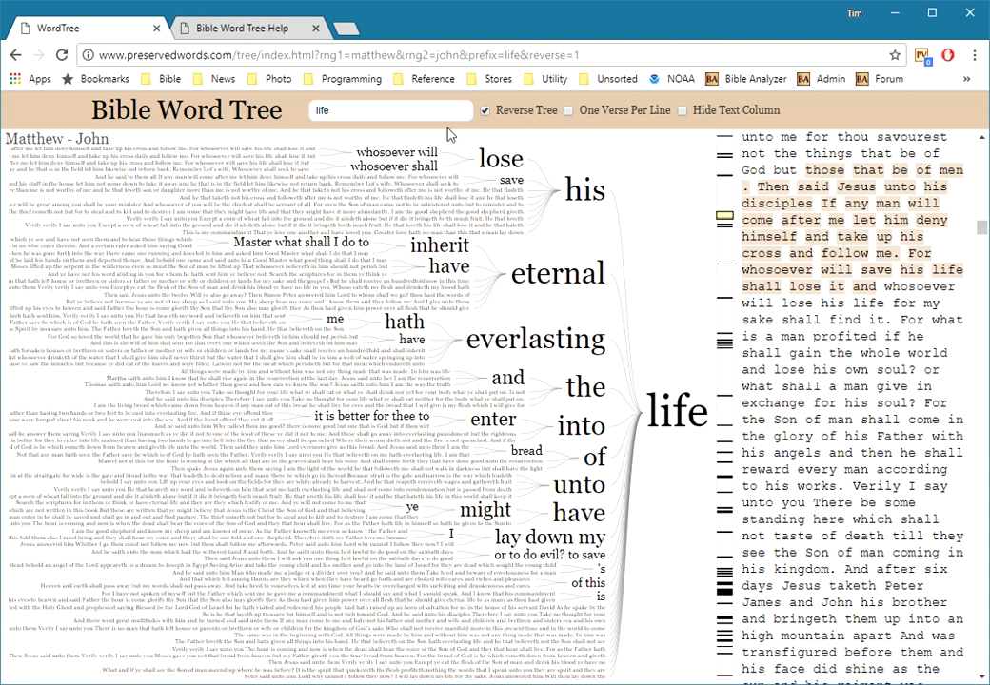
left_click(16, 56)
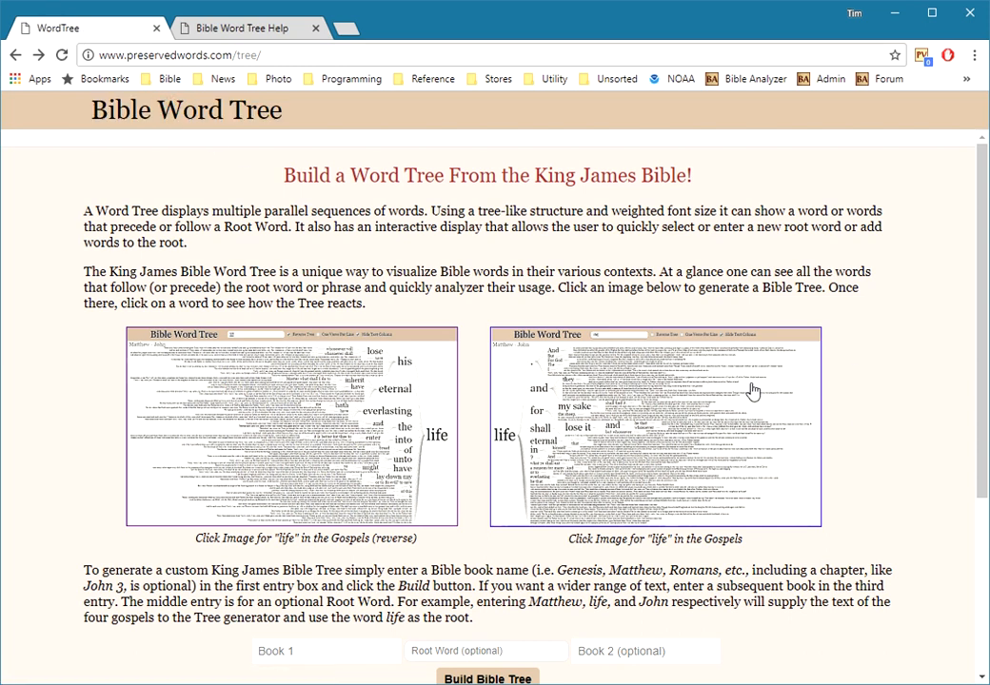
Open the Illustrated Help Page and look through the instructions for using the tree display
scroll(923, 454, "down", 3)
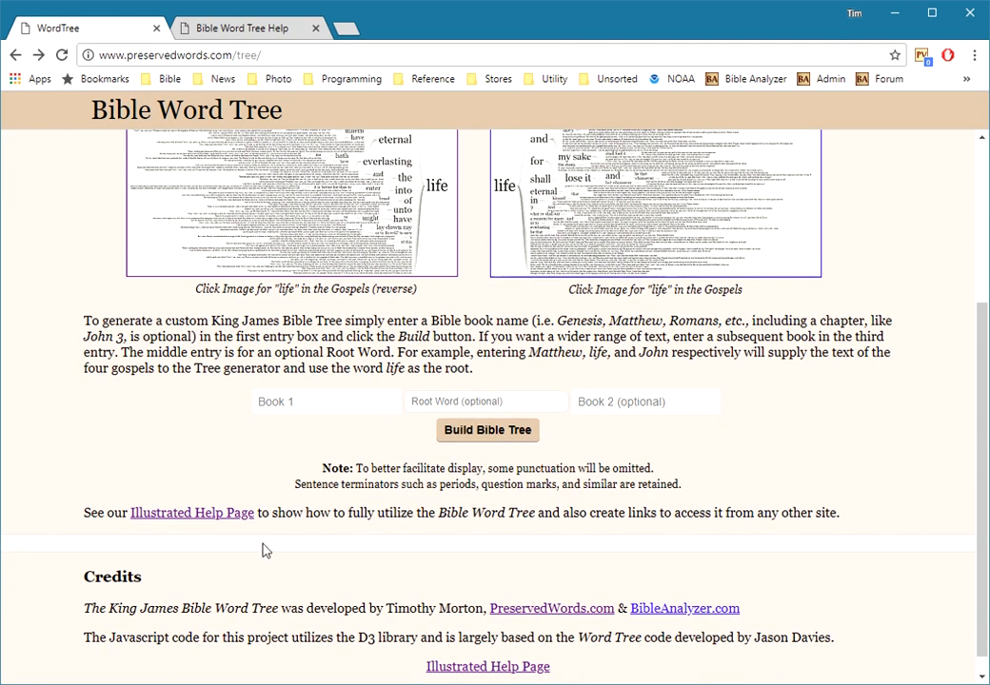
left_click(219, 515)
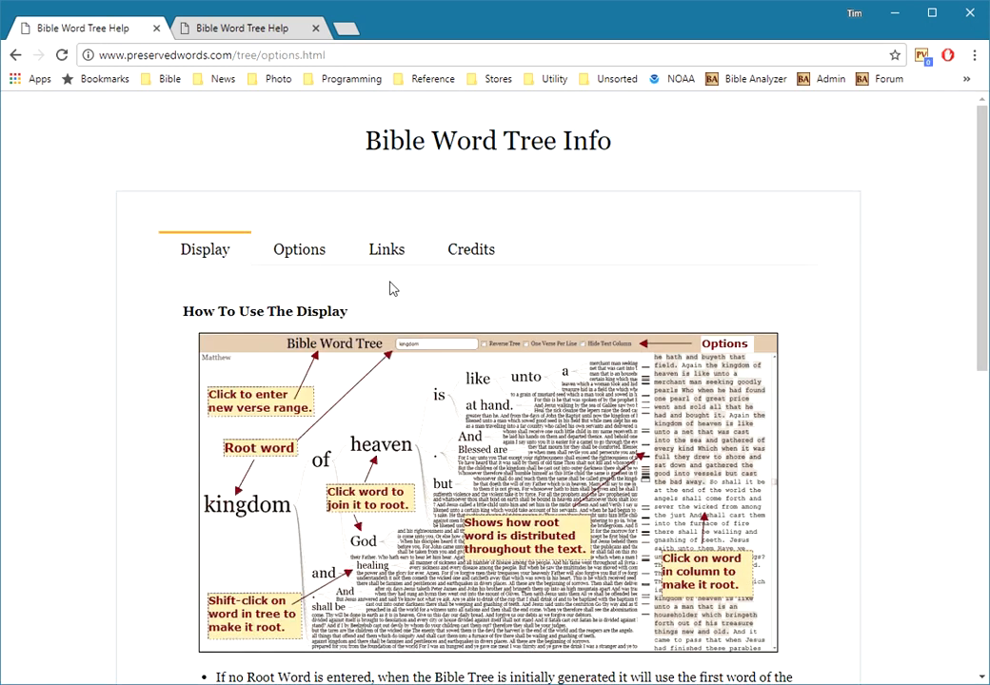
left_click_drag(984, 226, 986, 278)
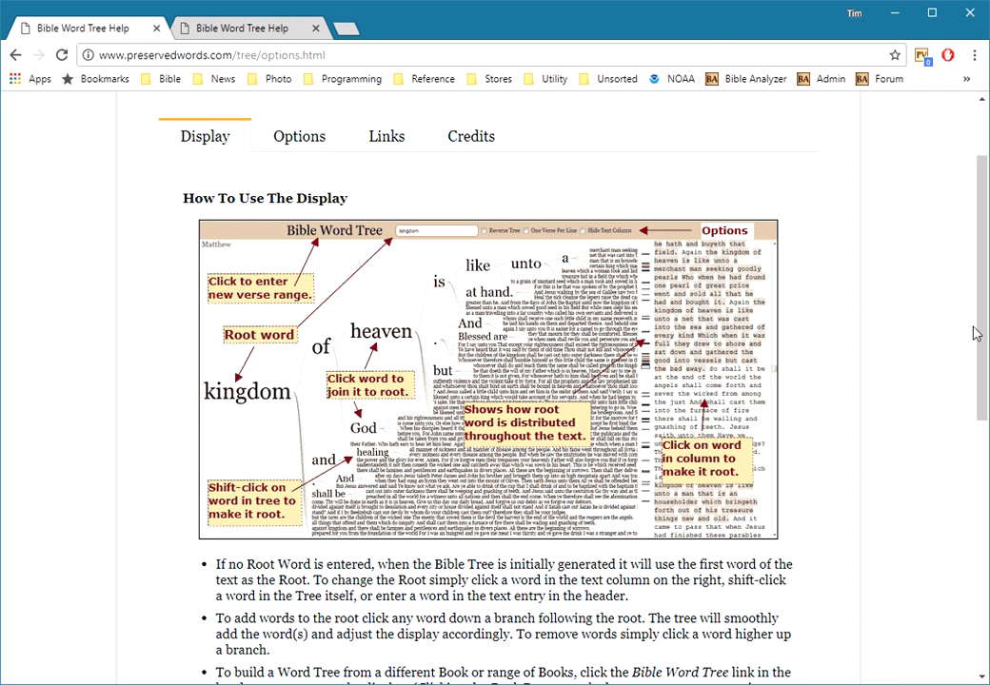
scroll(978, 331, "down", 5)
scroll(783, 441, "down", 1)
left_click_drag(978, 405, 957, 180)
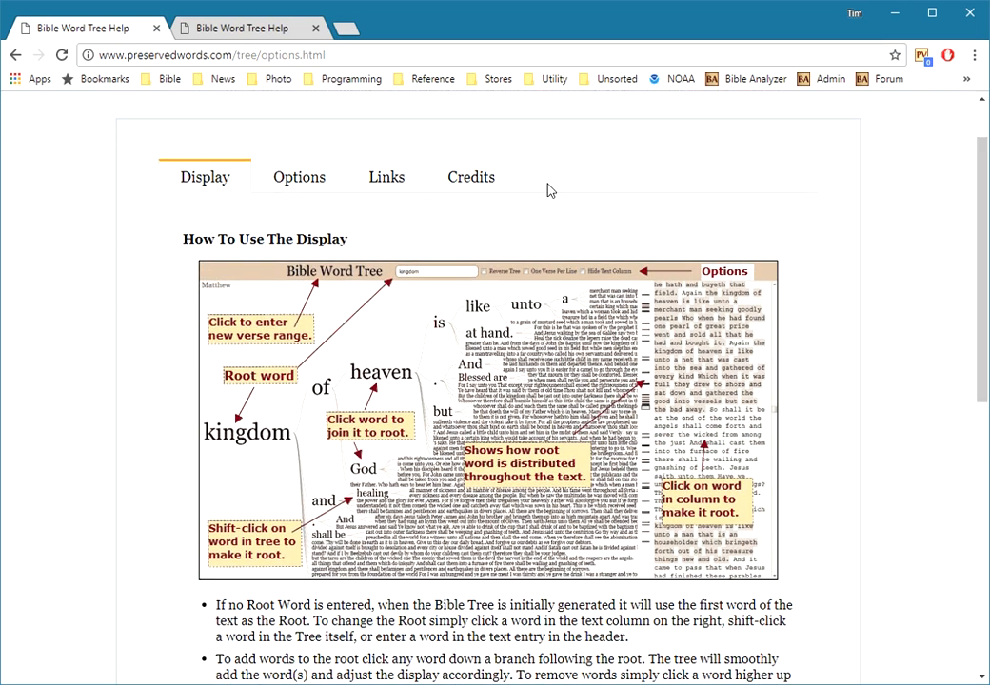
Read the help sections on the display options and on building word tree links with URL parameters
left_click(302, 176)
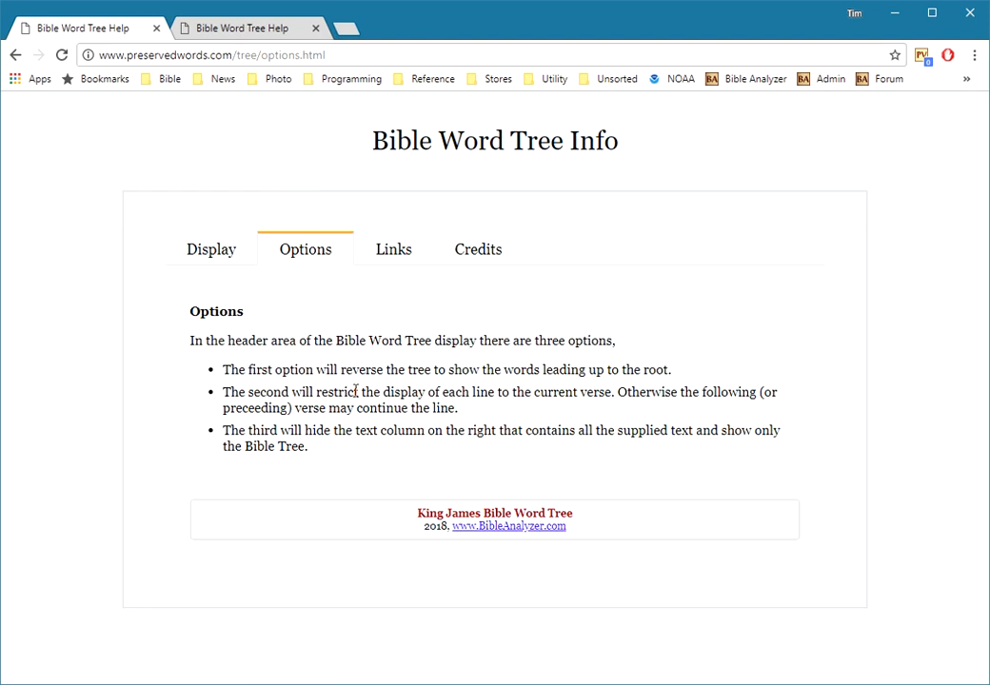
left_click(400, 255)
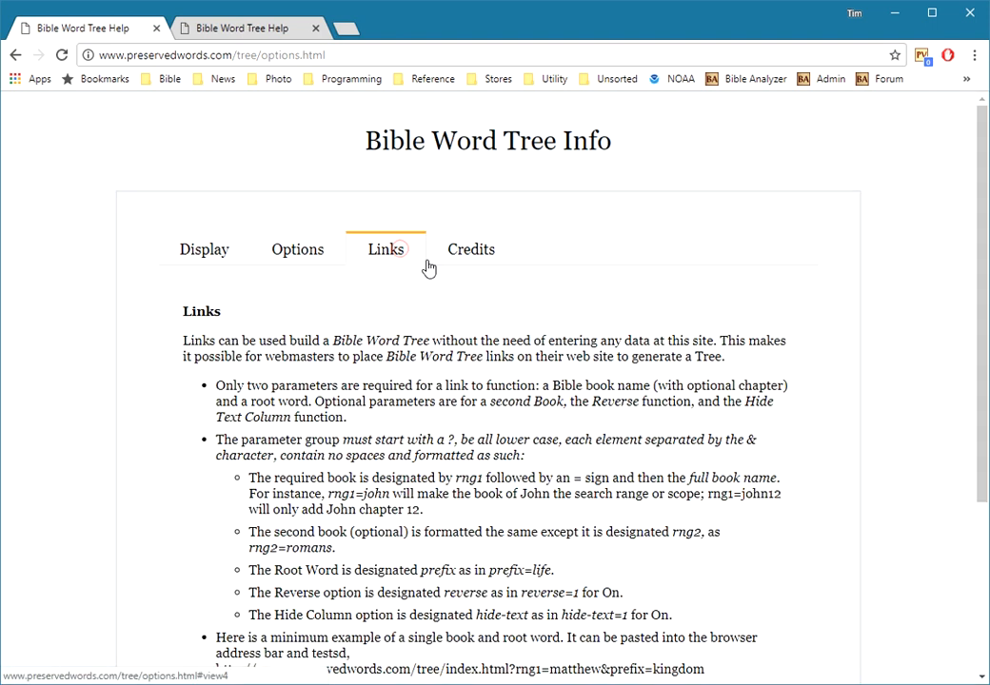
scroll(983, 198, "down", 2)
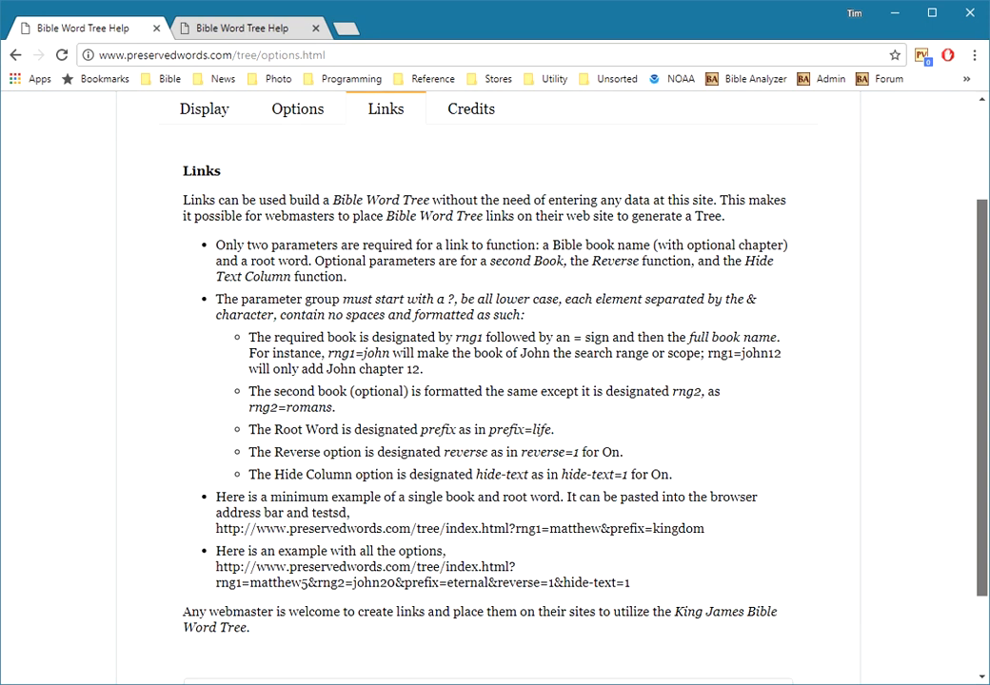
scroll(938, 336, "down", 1)
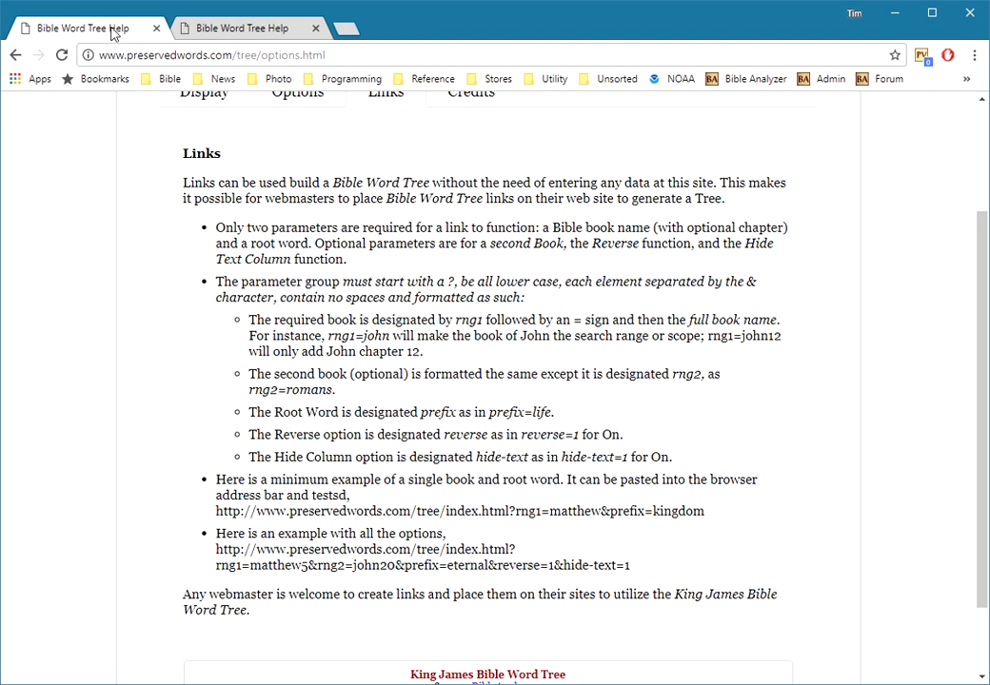
Open the sample "life" in the Gospels tree from the start page, hide its text column and reverse the tree
left_click(15, 54)
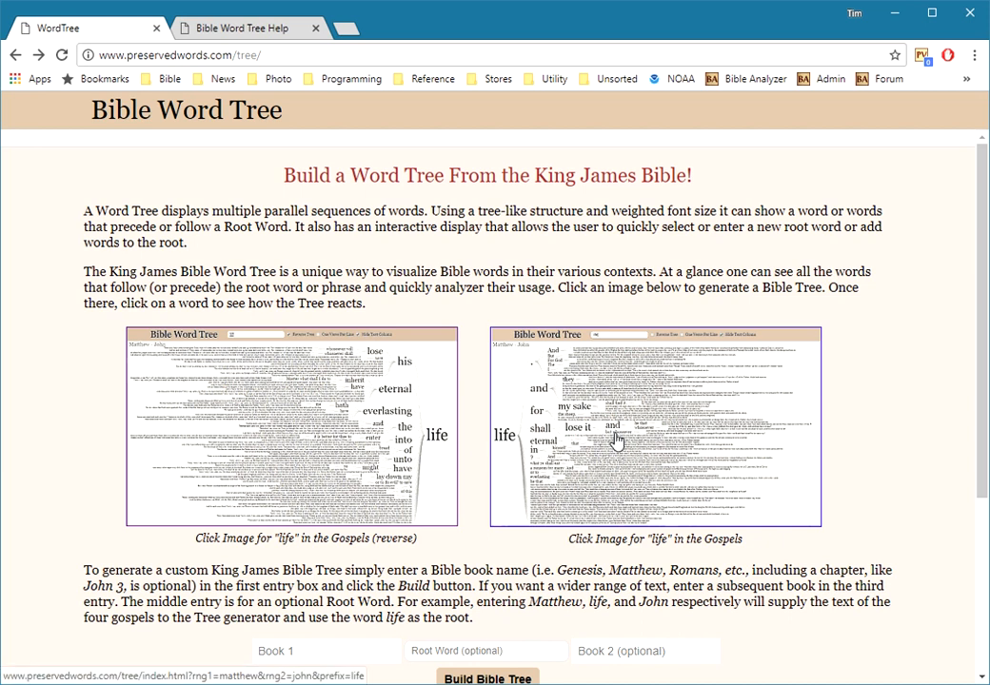
left_click(707, 457)
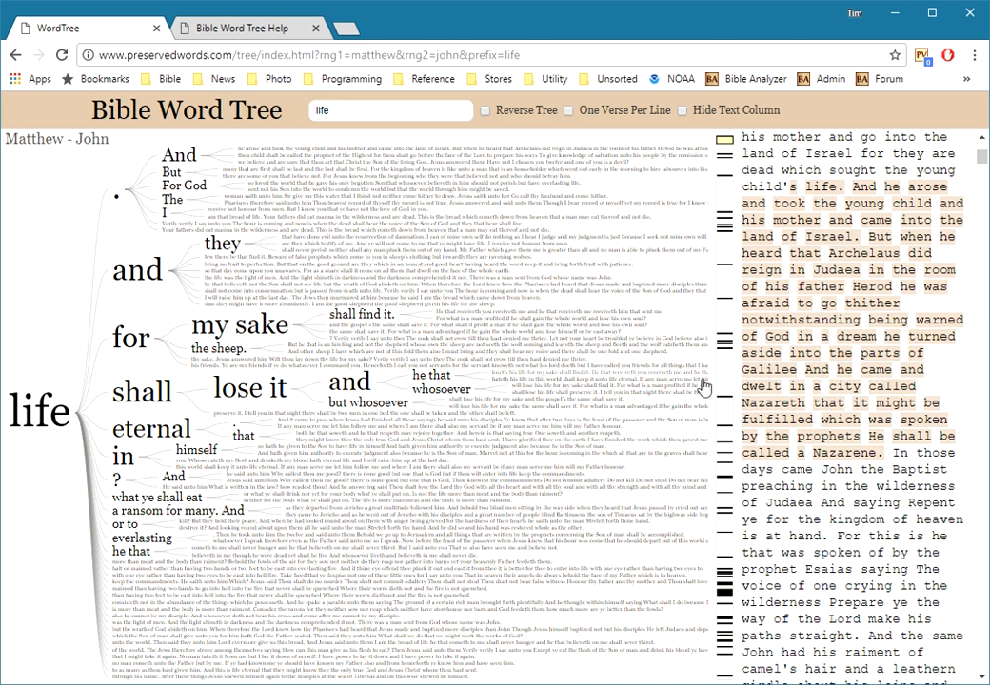
left_click(681, 111)
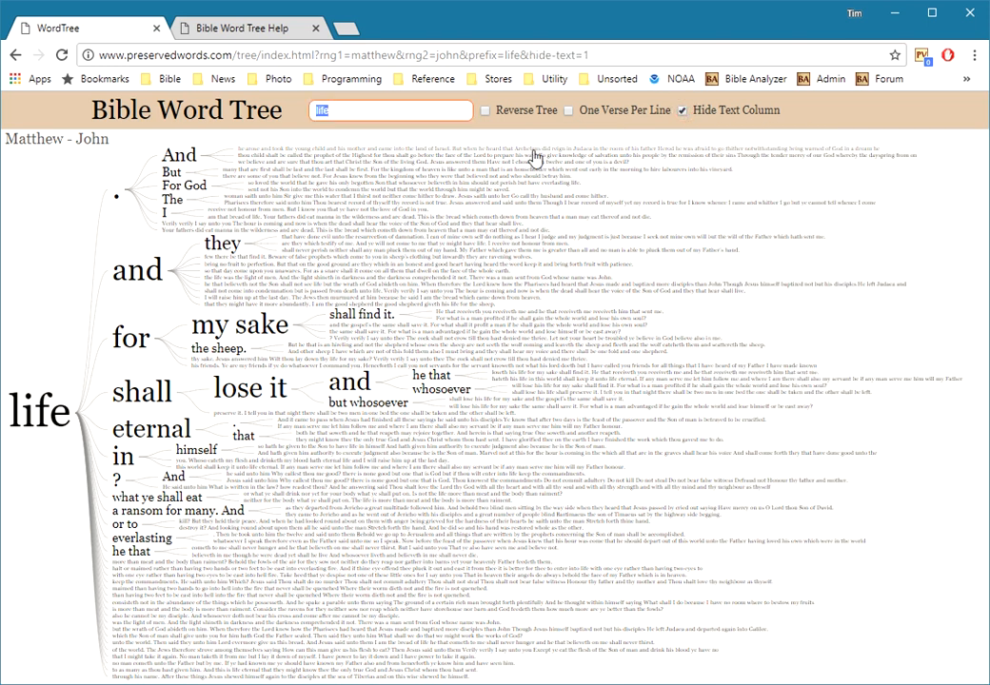
left_click(486, 111)
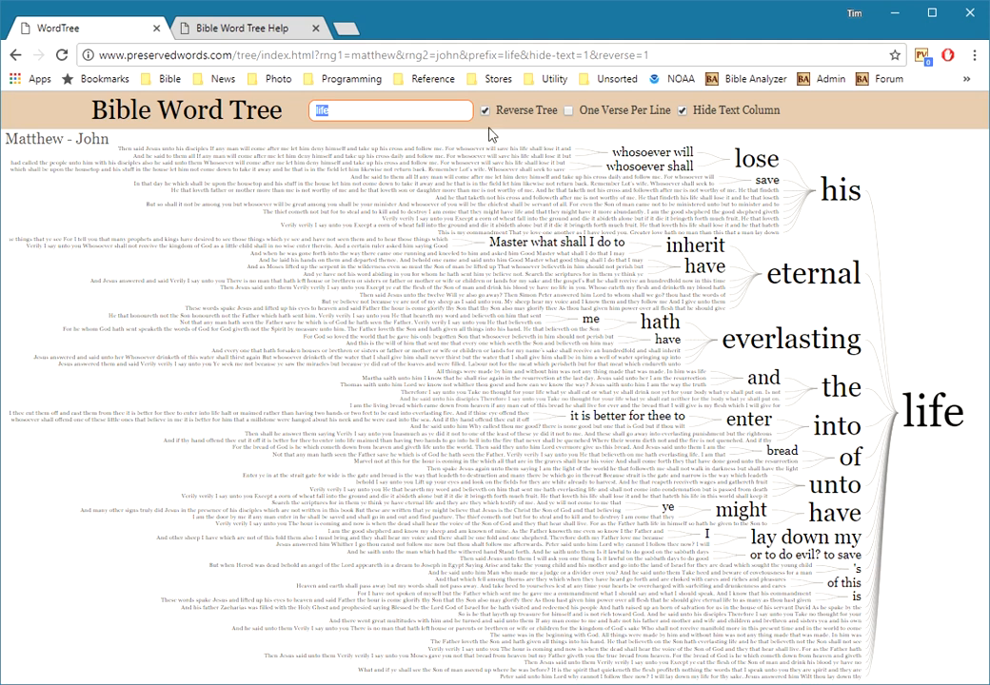
Review the link parameters and example URLs in the Bible Word Tree Help page already open in the other browser tab
left_click(213, 29)
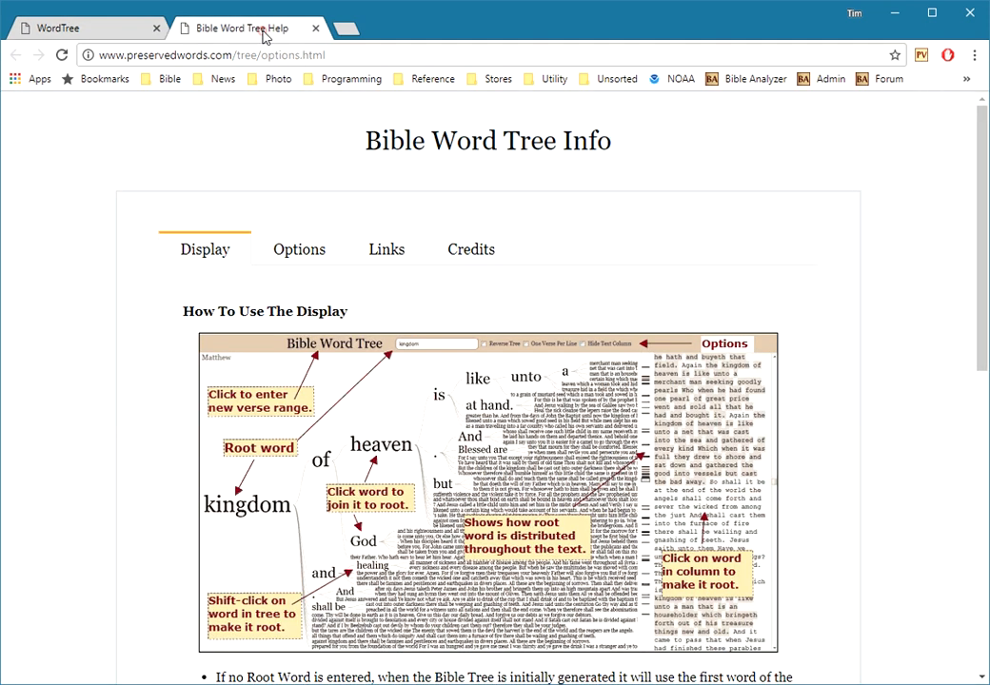
left_click(386, 249)
scroll(865, 415, "down", 3)
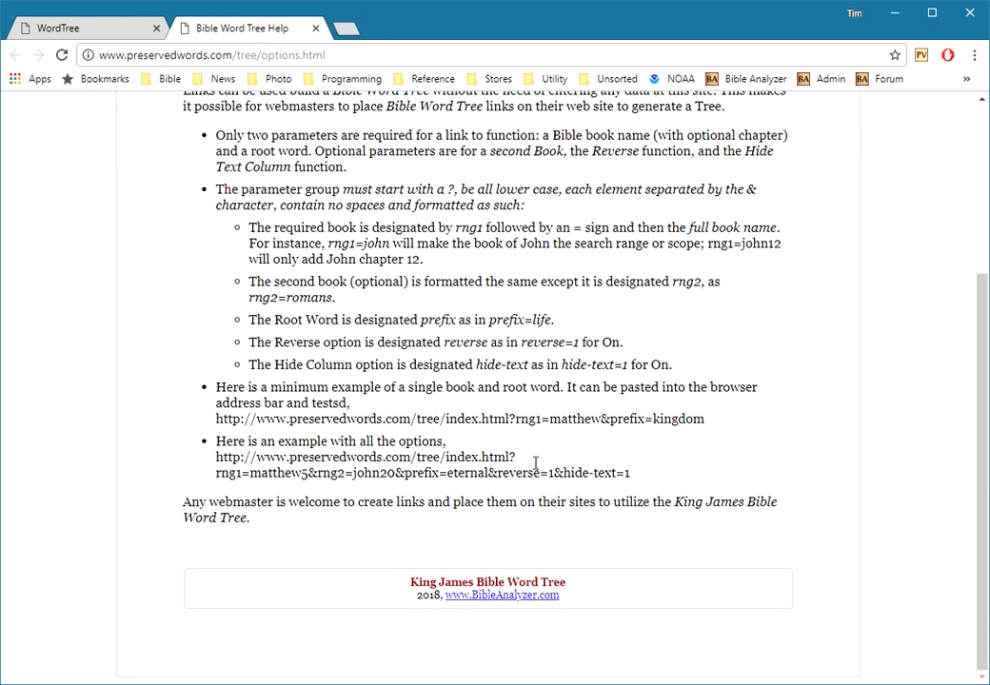
scroll(895, 458, "up", 3)
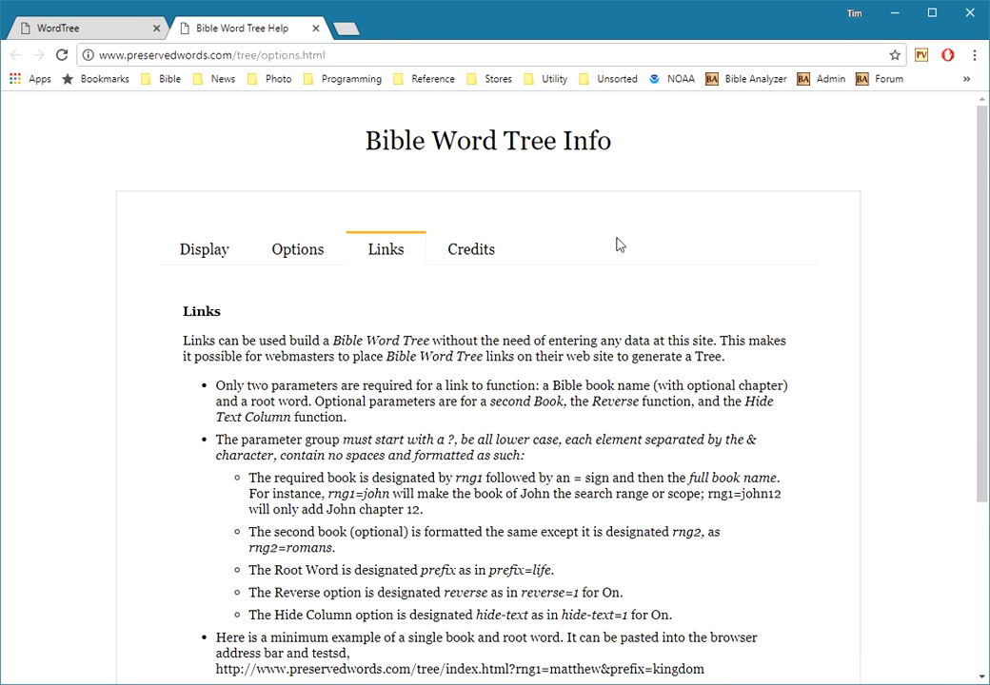
Go back from the reversed "life" tree to the start page and look over its sample trees and build form
left_click(124, 28)
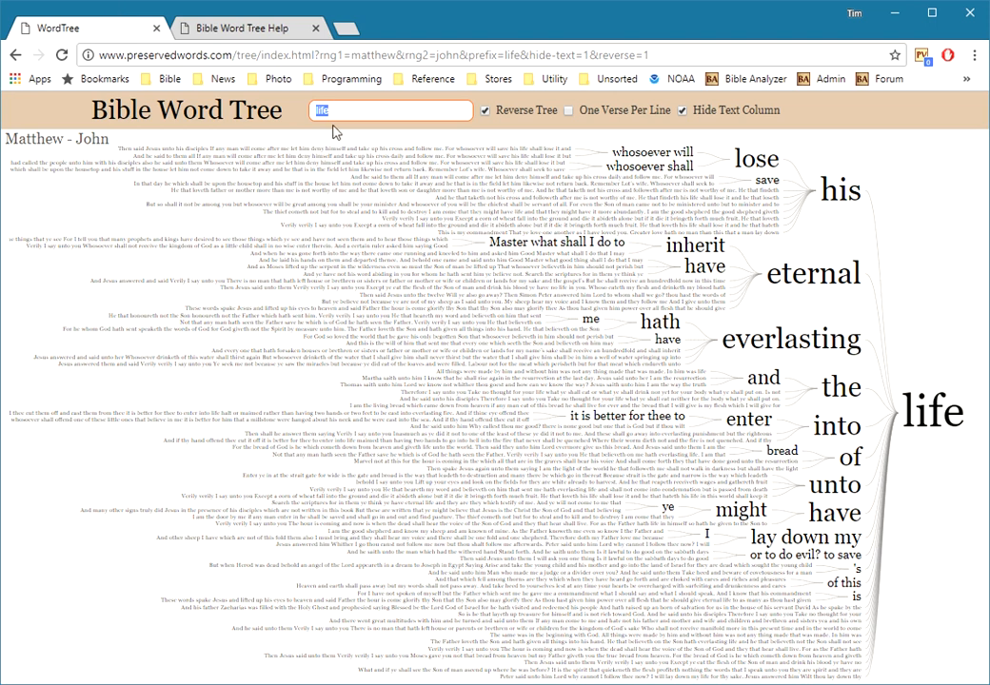
left_click(245, 115)
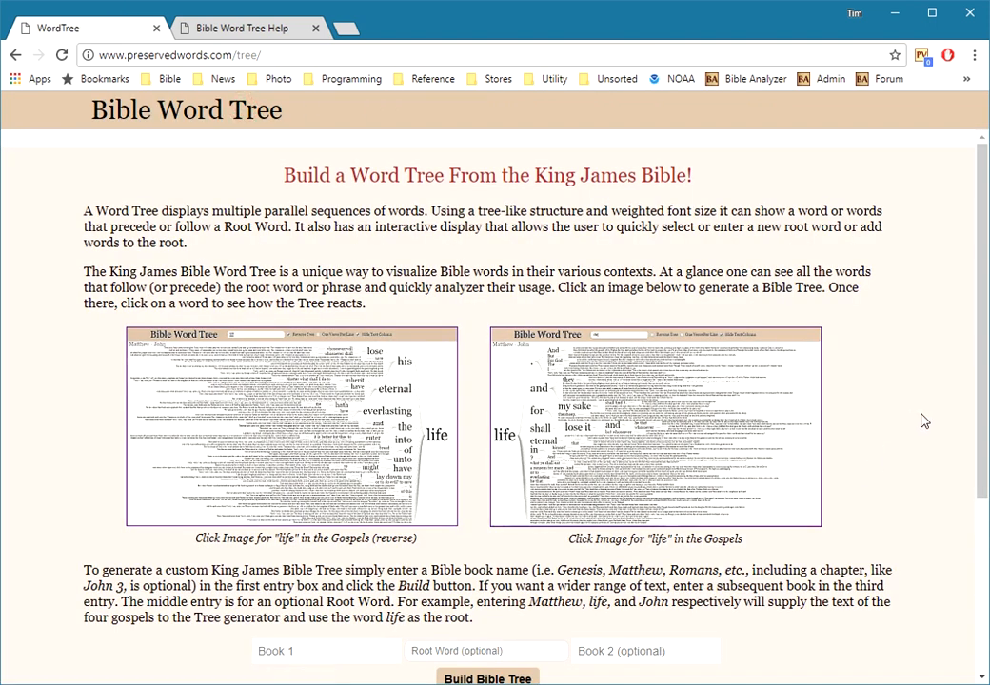
scroll(976, 357, "down", 1)
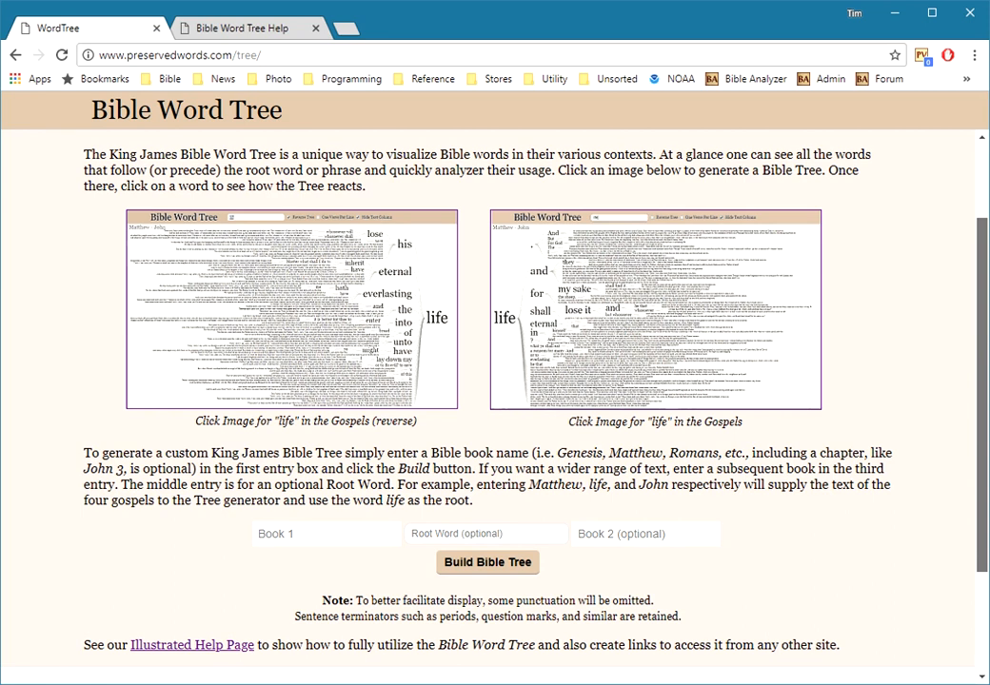
scroll(495, 381, "up", 1)
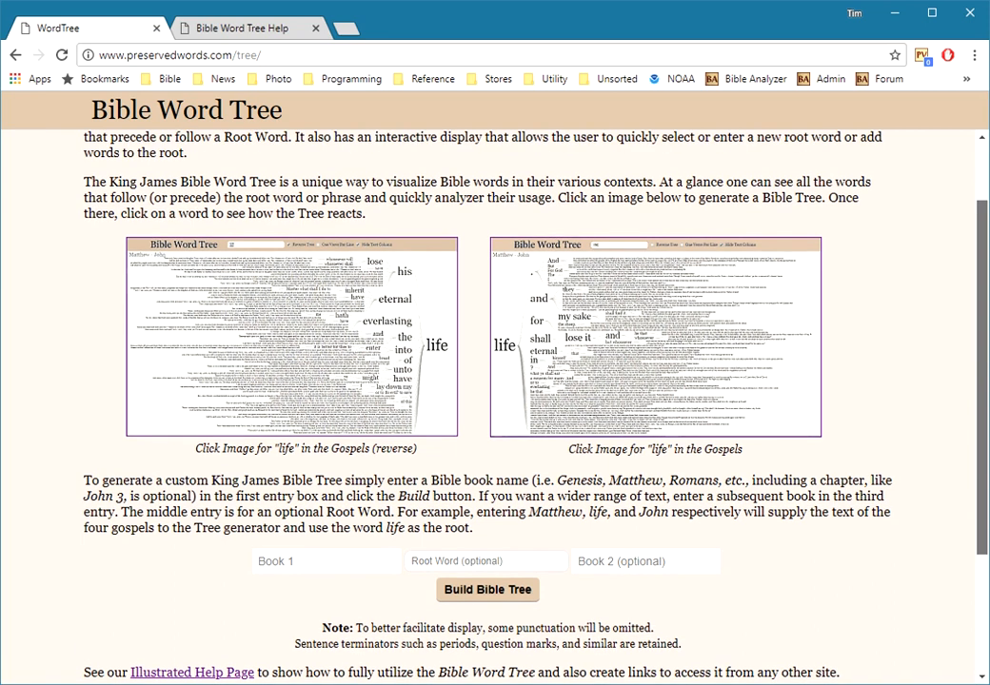
scroll(983, 343, "up", 1)
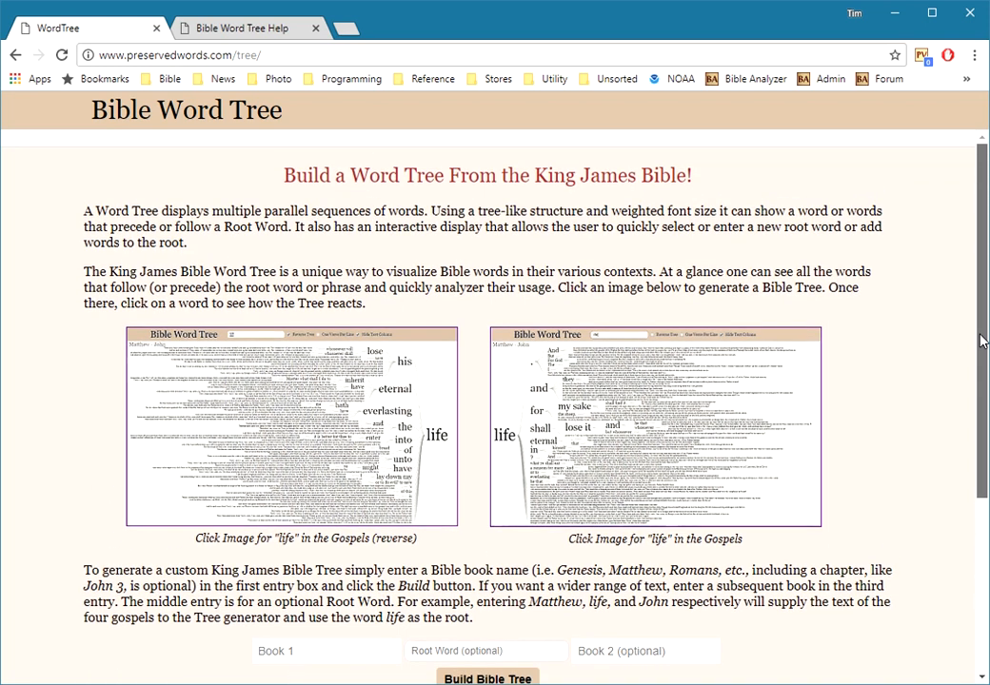